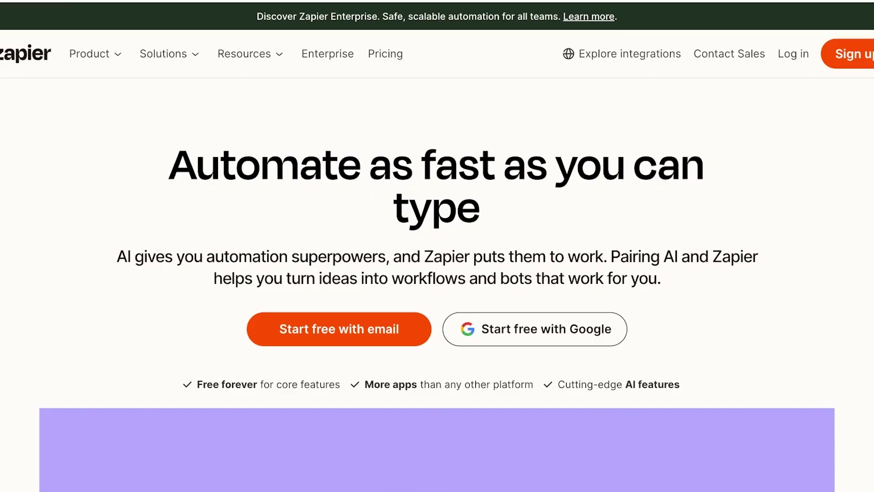
Step: Look over the Zapier homepage and its app connections illustration
scroll(437, 246, down, 6)
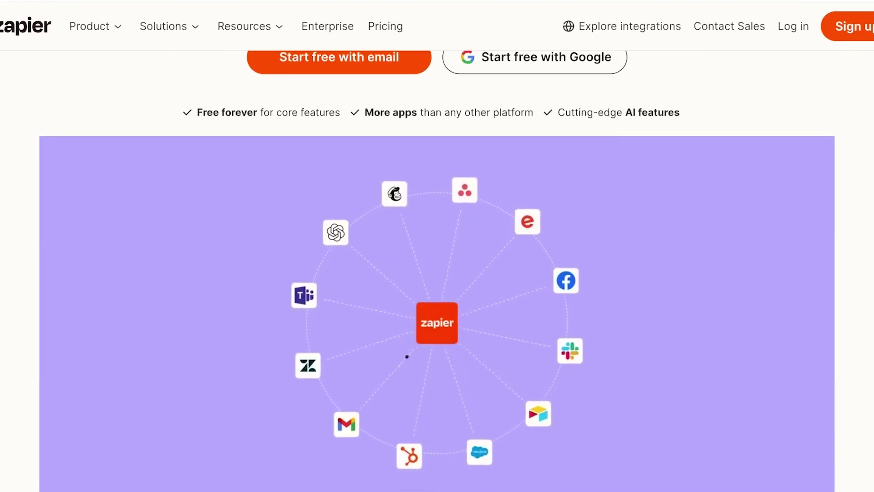
scroll(437, 246, down, 4)
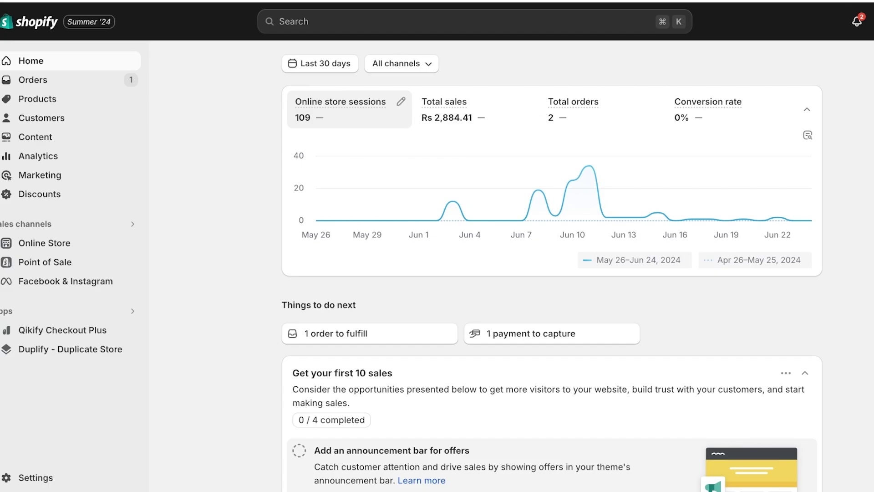
Step: Switch to the Shopify admin, open the store settings, and view Apps and sales channels
click(36, 477)
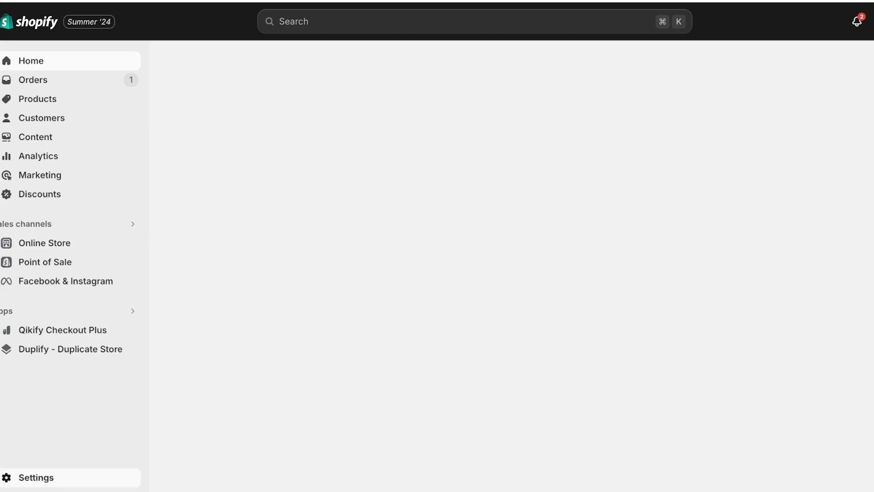
scroll(568, 268, down, 15)
scroll(569, 268, up, 7)
scroll(568, 268, up, 2)
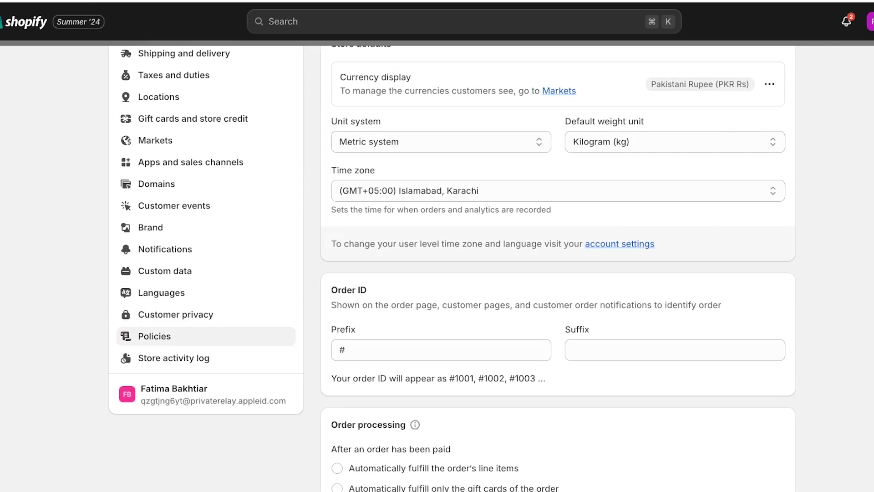
click(201, 166)
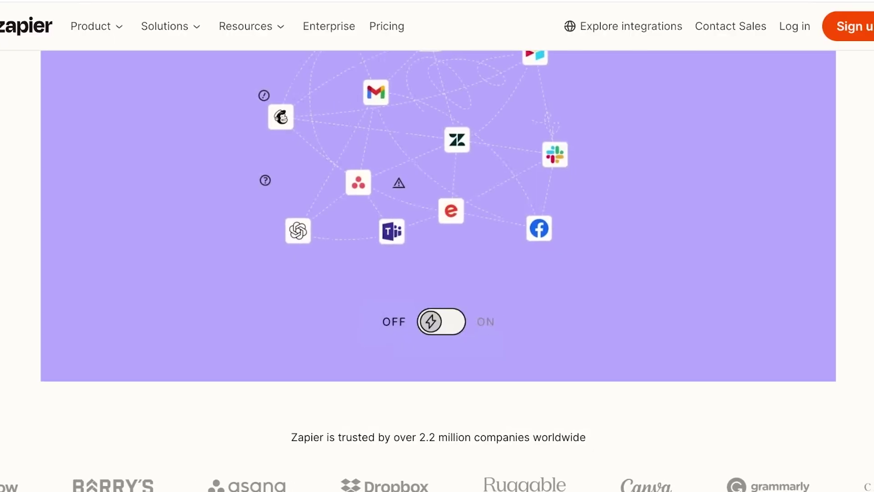
Step: Switch back to the Zapier homepage and examine the best-practice templates section
scroll(438, 271, up, 4)
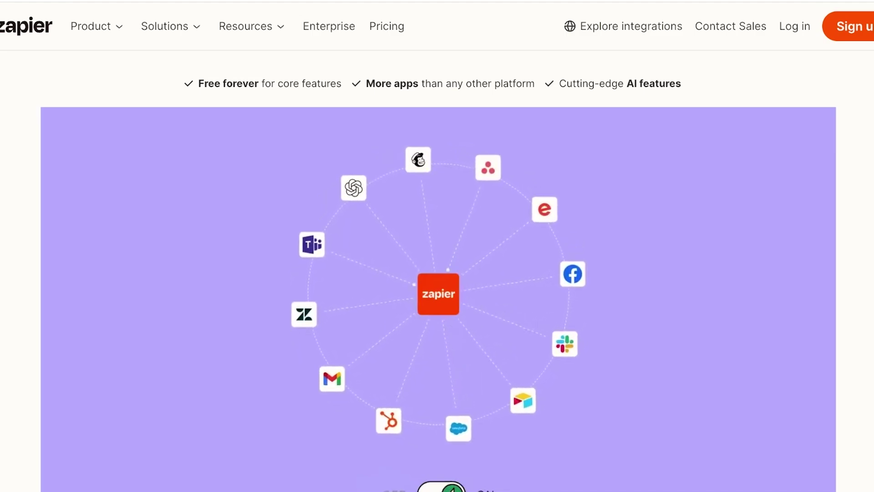
scroll(437, 273, down, 15)
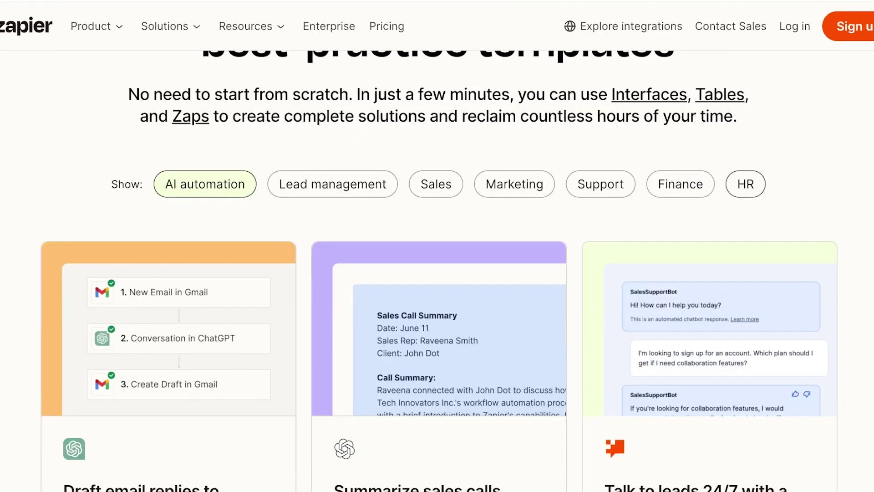
scroll(437, 273, up, 3)
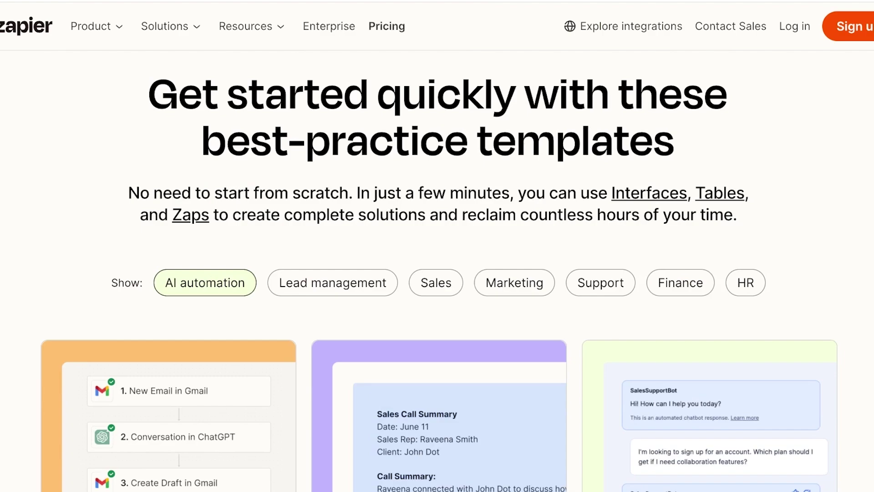
Step: Open Zapier's pricing and compare the Free, Professional, Team and Enterprise plans, their features and the monthly task scale
click(387, 26)
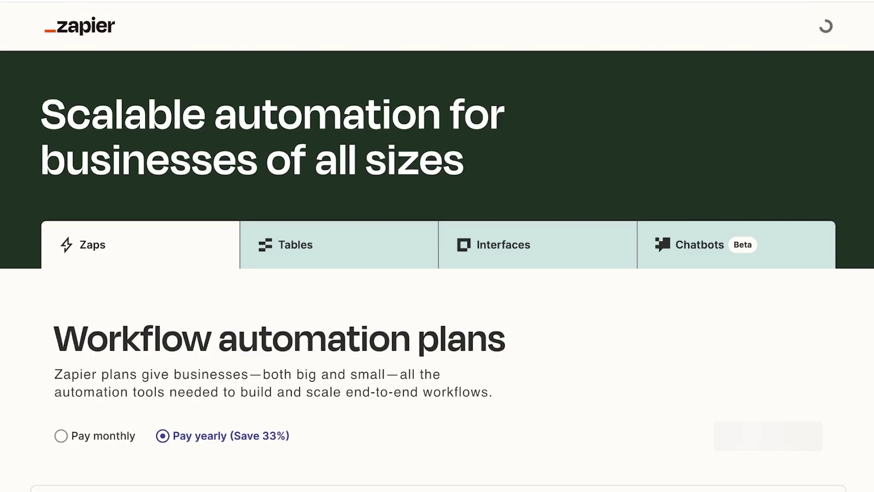
scroll(386, 26, down, 7)
scroll(437, 273, down, 3)
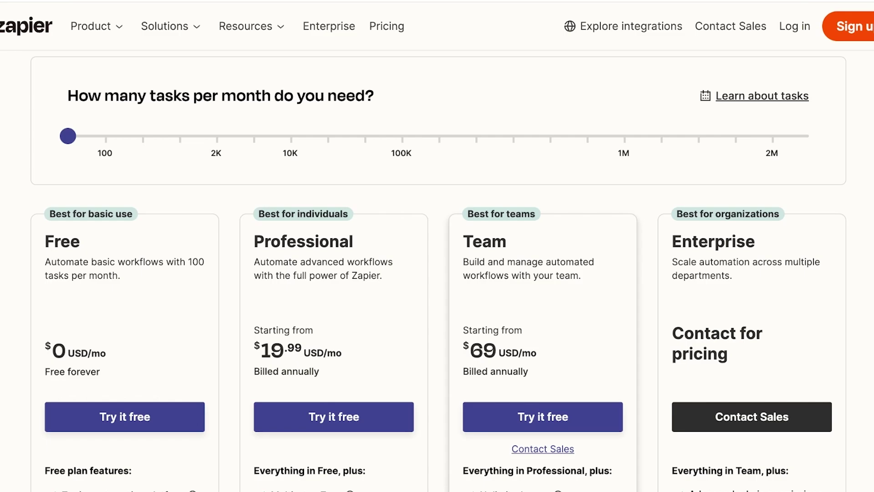
scroll(437, 274, down, 4)
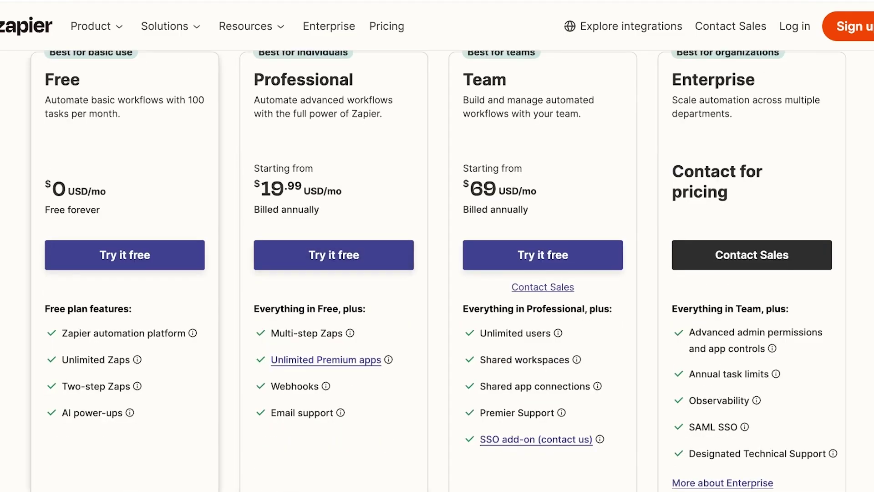
scroll(437, 273, up, 4)
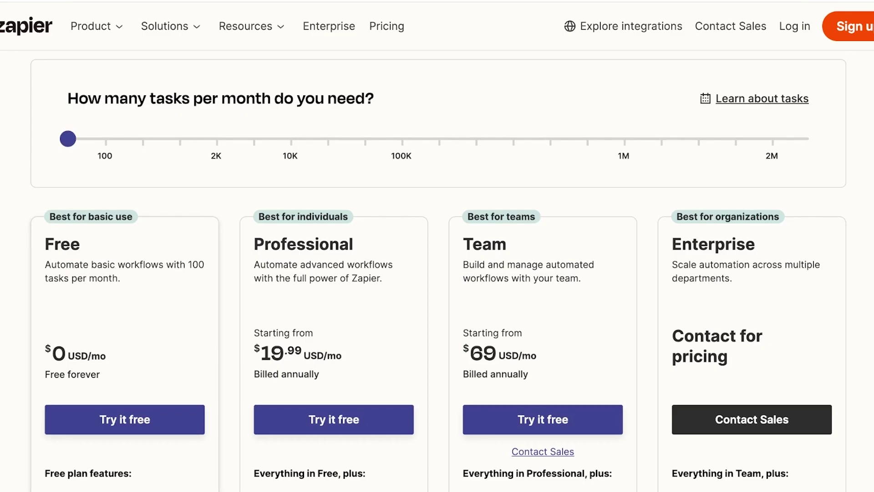
mouse_move(68, 139)
mouse_down()
mouse_move(401, 138)
mouse_move(67, 138)
mouse_up()
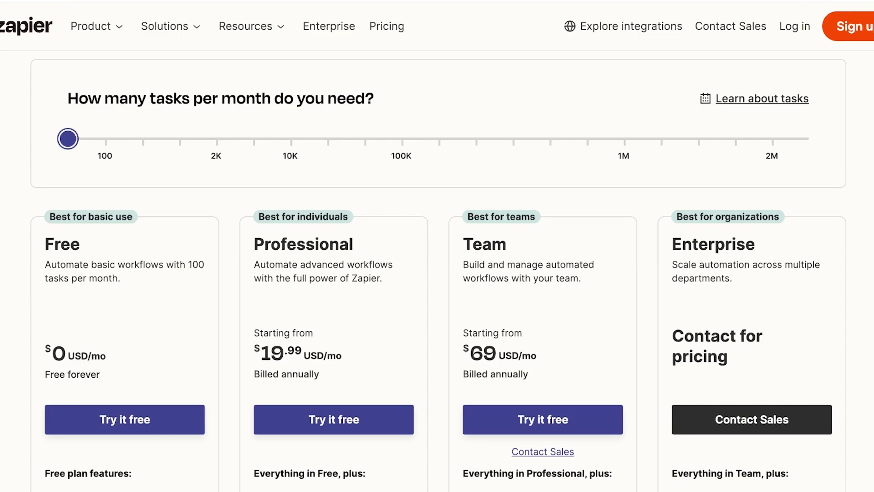
scroll(437, 245, down, 3)
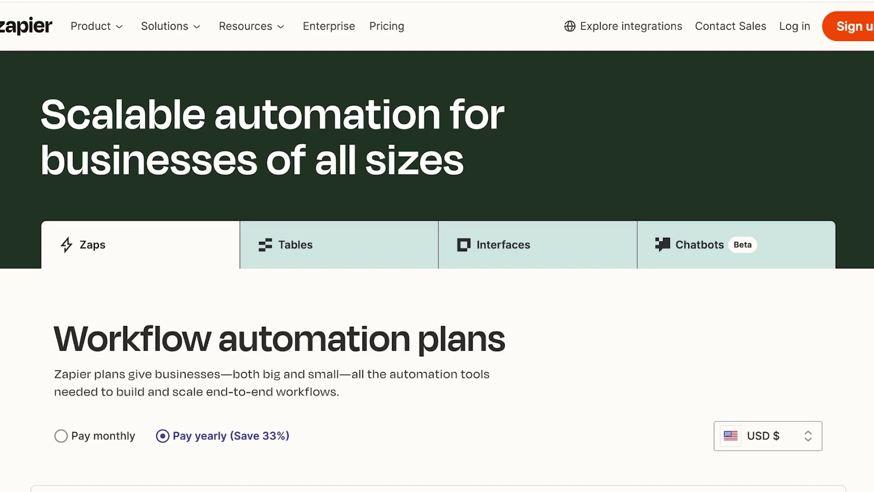
Step: Leave the pricing page and sign up for Zapier with Google, using the last Google account listed
key(alt+Left)
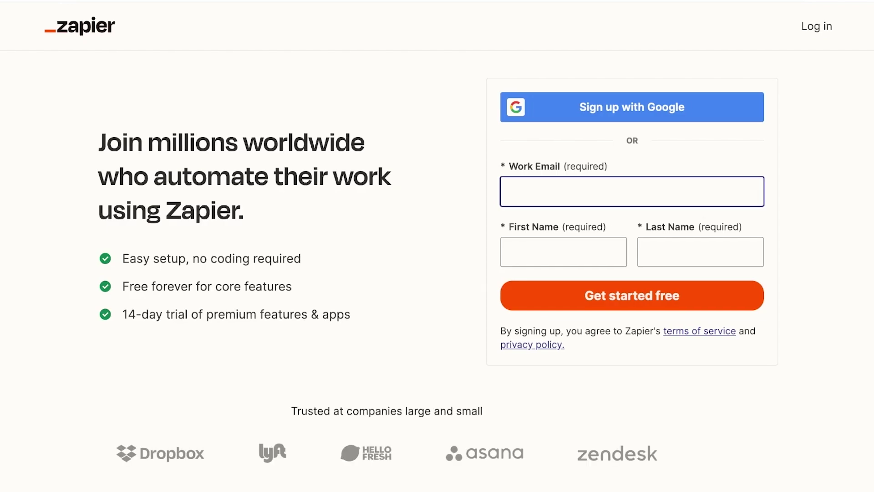
click(631, 107)
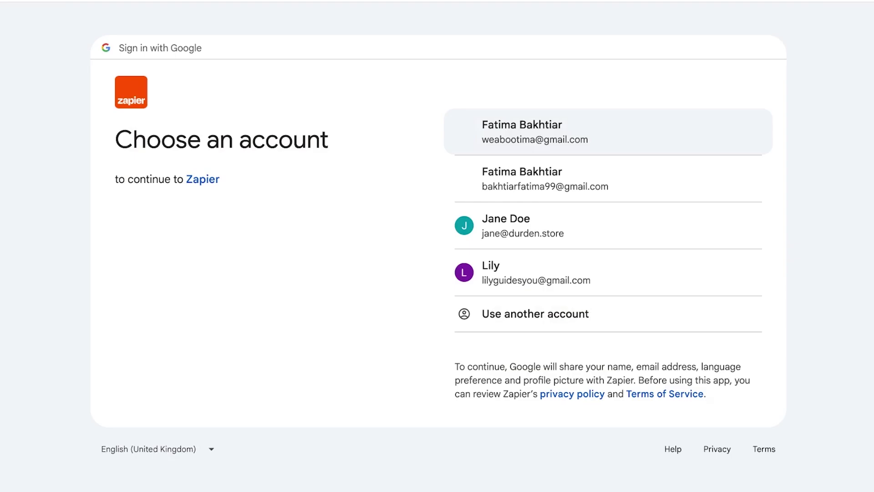
click(546, 272)
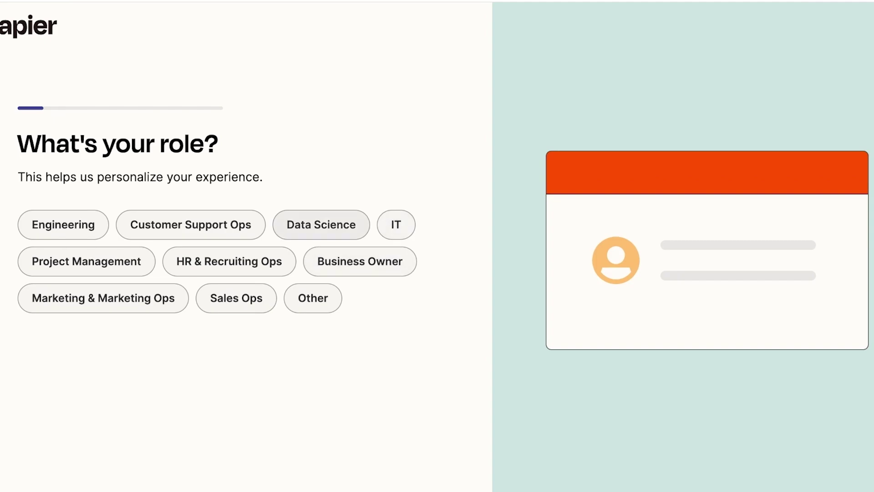
Step: Answer the onboarding questions with role Project Management and company size 1-49, skipping the rest up to the apps question
click(86, 262)
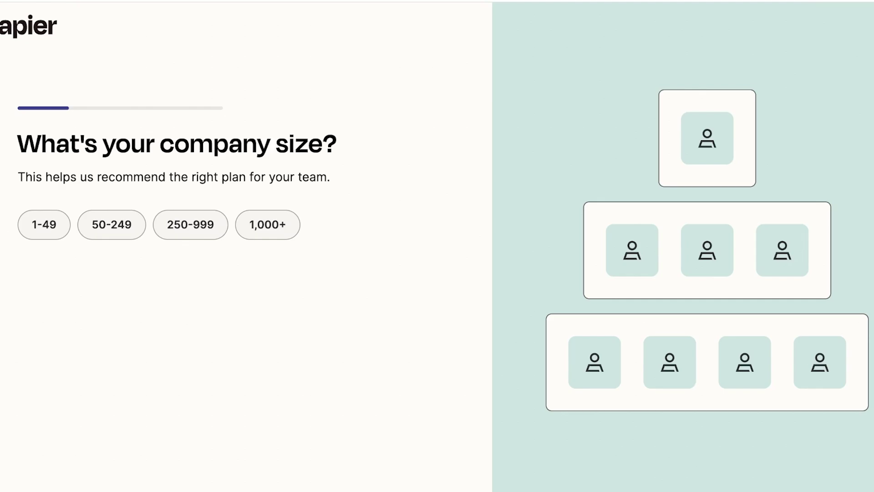
click(44, 225)
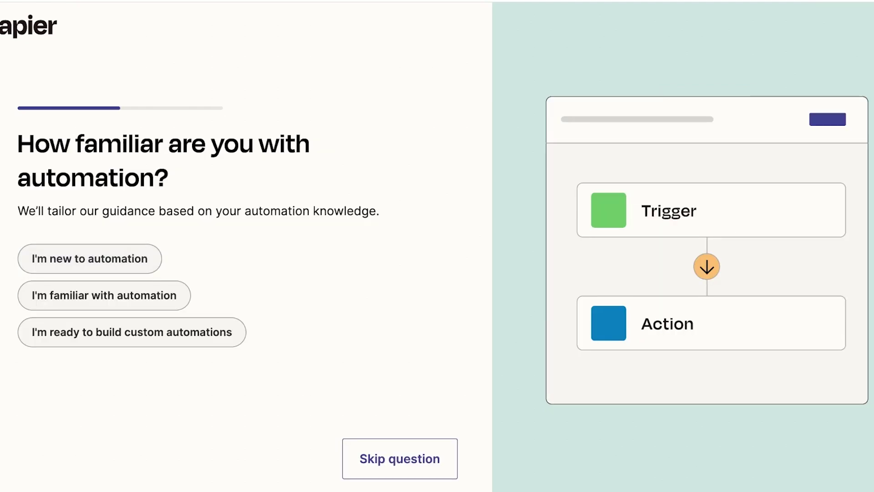
click(400, 458)
click(399, 459)
click(400, 459)
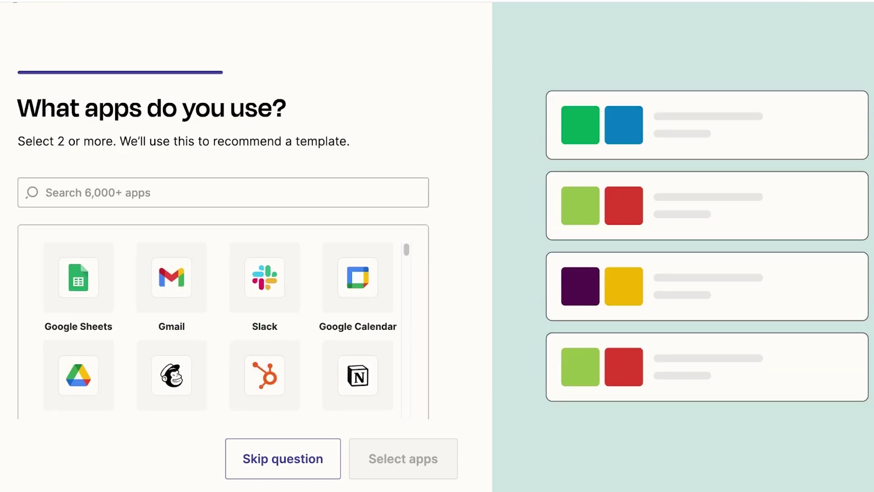
Step: Search the apps for clickup and select ClickUp as an app in use
scroll(265, 282, down, 1)
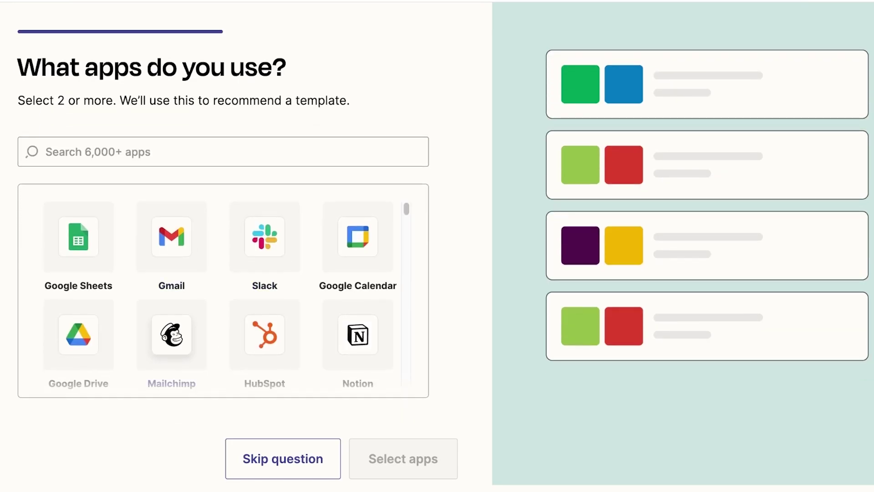
click(46, 152)
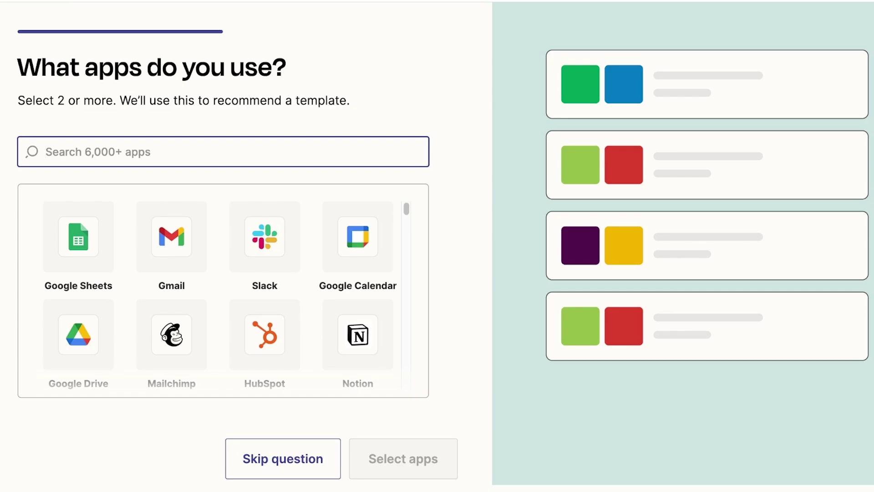
text(cl)
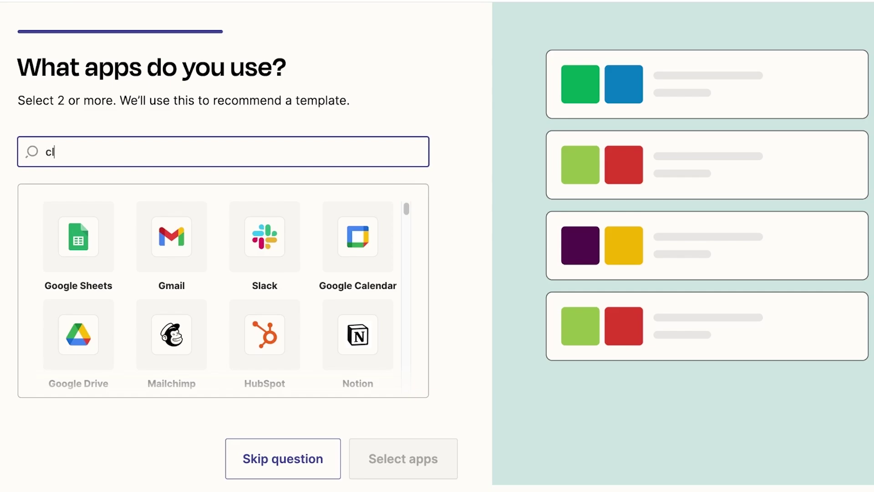
text(ickup)
click(79, 236)
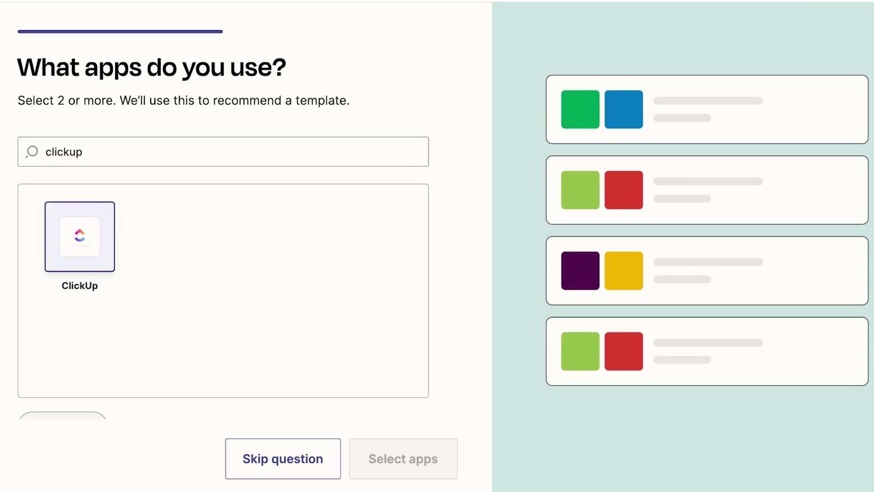
Step: Search the onboarding app list for canva
scroll(79, 237, down, 1)
double_click(64, 102)
key(BackSpace)
text(can)
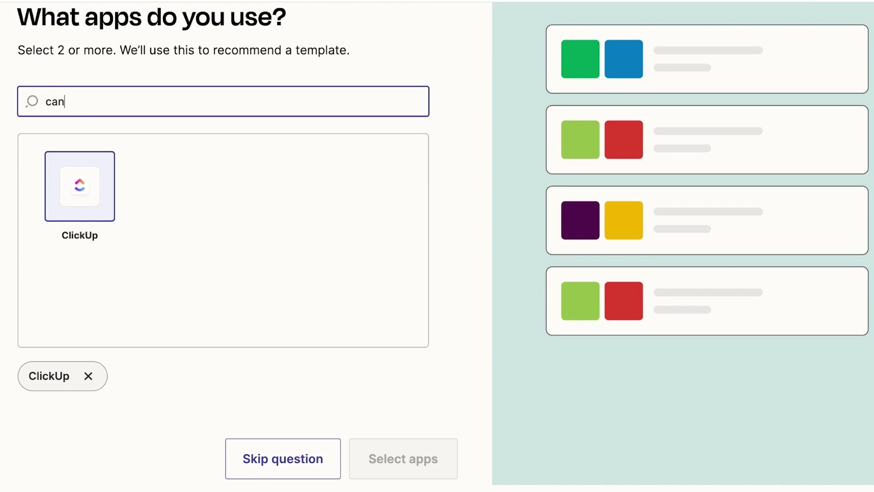
text(va)
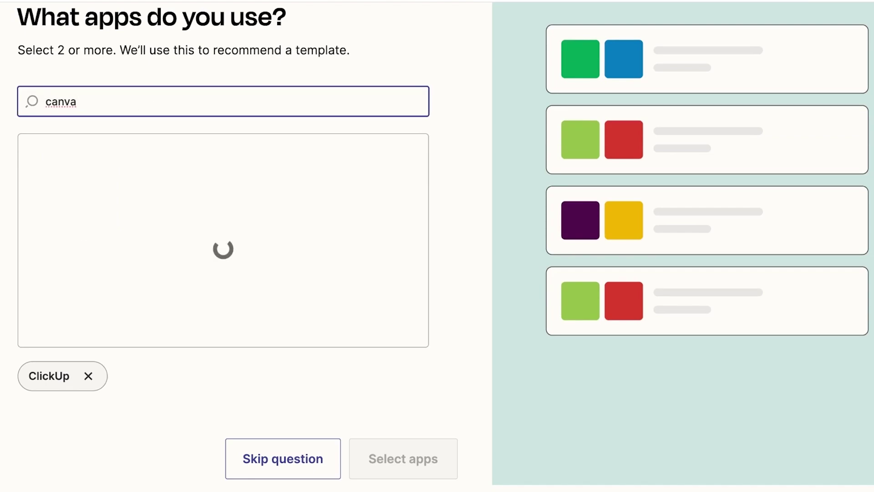
Step: Search for instagram, select the standard Instagram app, and continue with the chosen apps
key(ctrl+a)
text(instag)
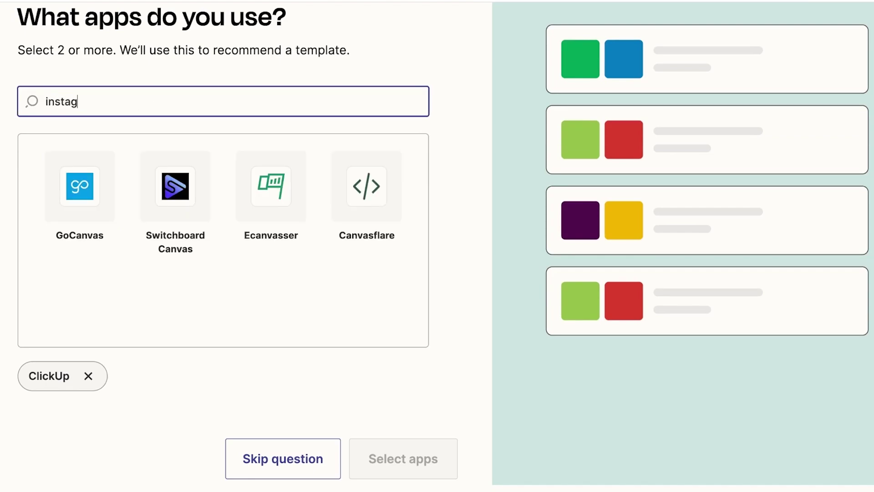
text(ram)
click(79, 185)
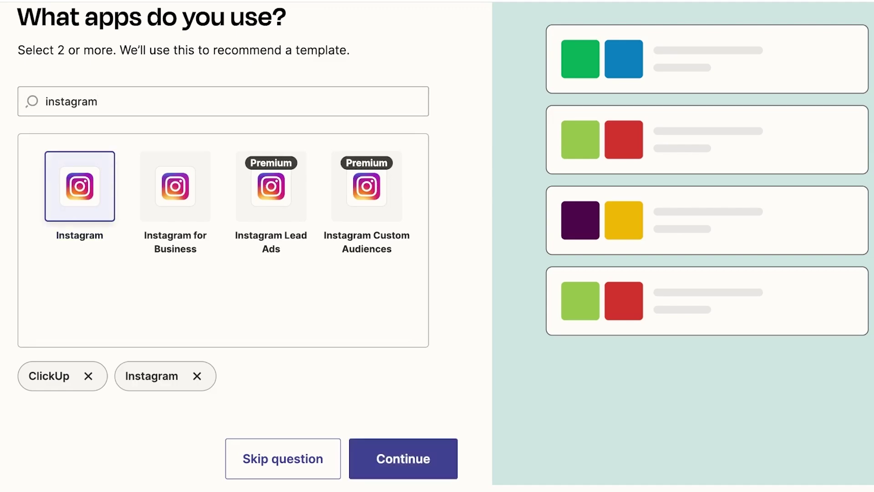
click(403, 458)
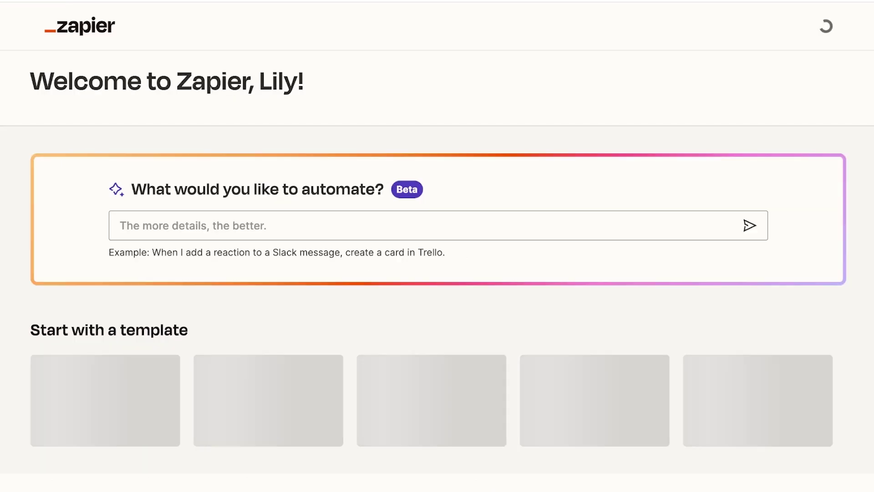
Step: Begin the automation prompt with "Whenever I post a new instagram post I want to create a task on clickup"
scroll(437, 245, down, 2)
click(221, 153)
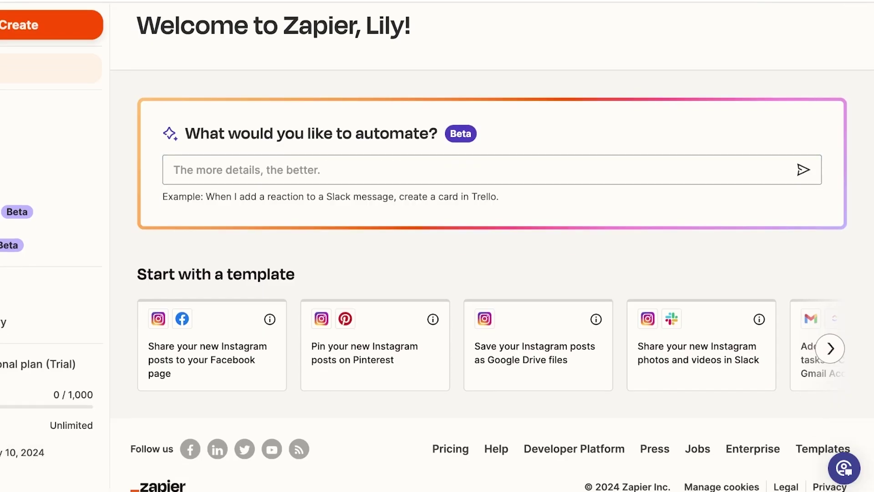
click(173, 170)
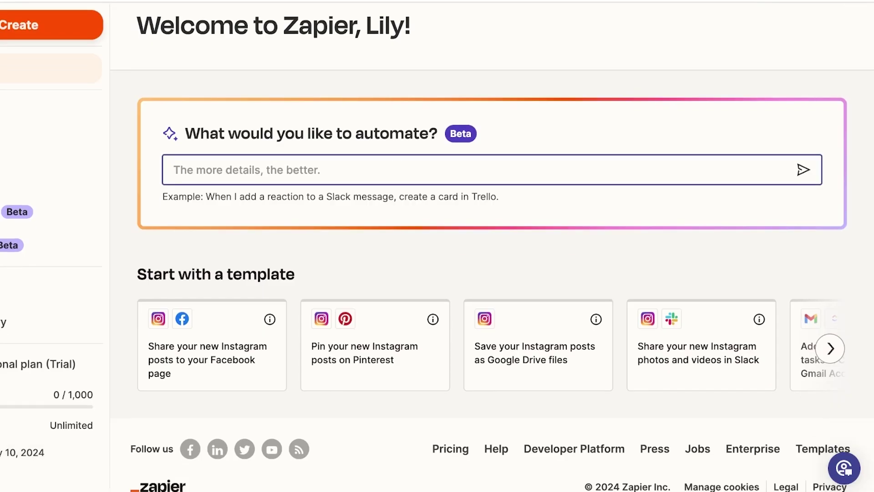
text(Whene)
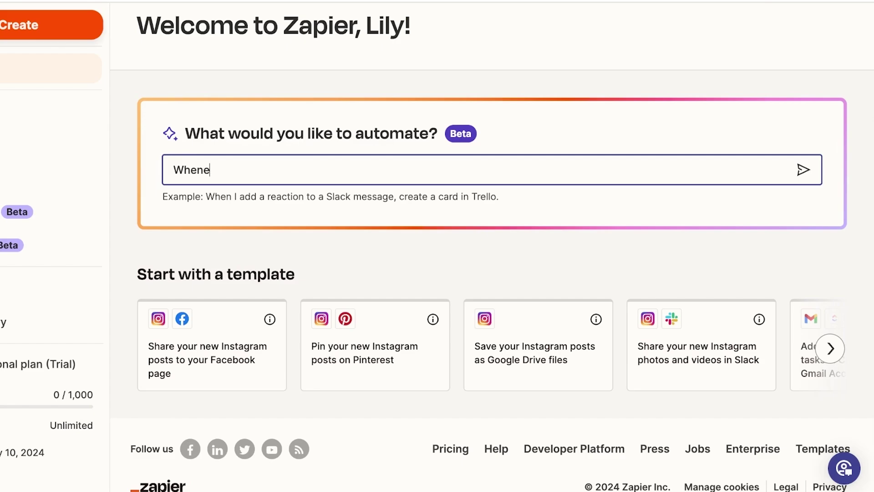
text(ver I post a new ins)
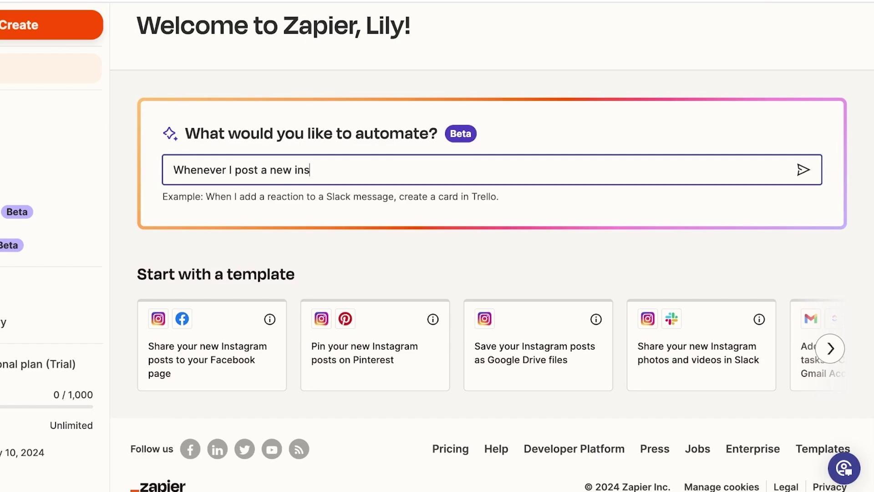
text(tagram post I w)
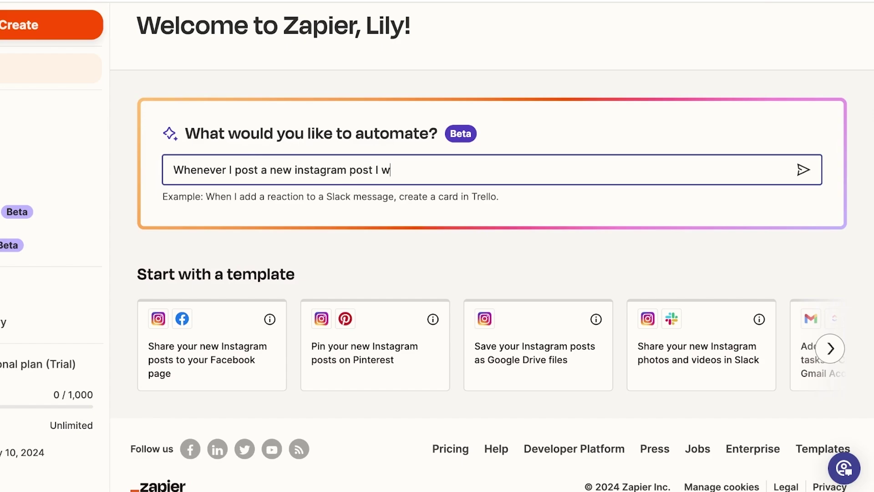
text(ant to create a task i)
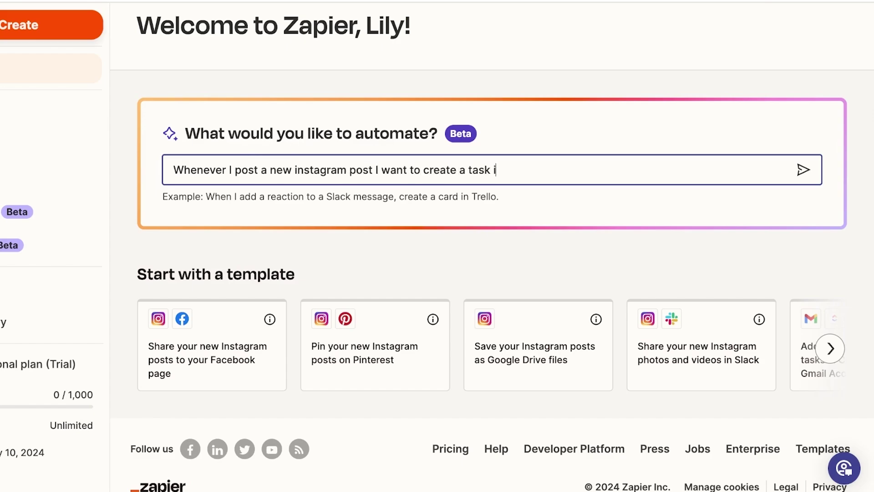
key(BackSpace)
text(on clickup whihc)
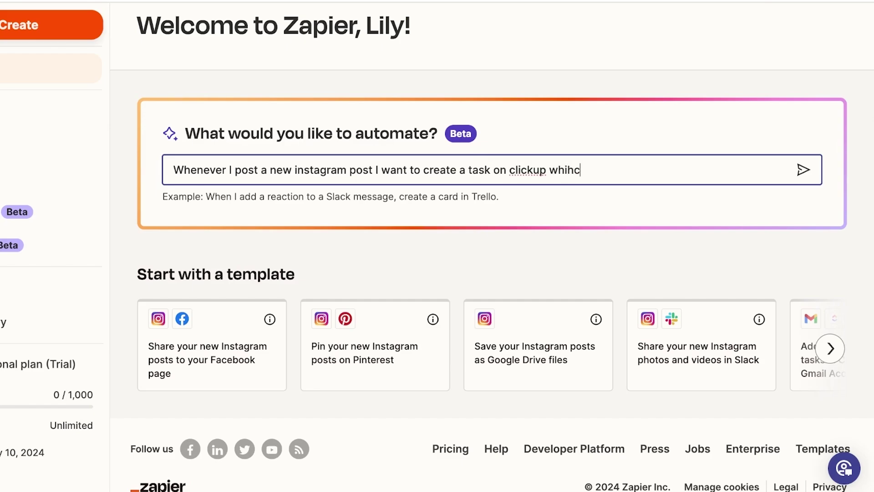
Step: Finish the prompt with "which has the same description as my instagram post and is dedicated to manage the performance of that insta post" and submit it
key(BackSpace)
key(BackSpace)
text(ch has the same desc)
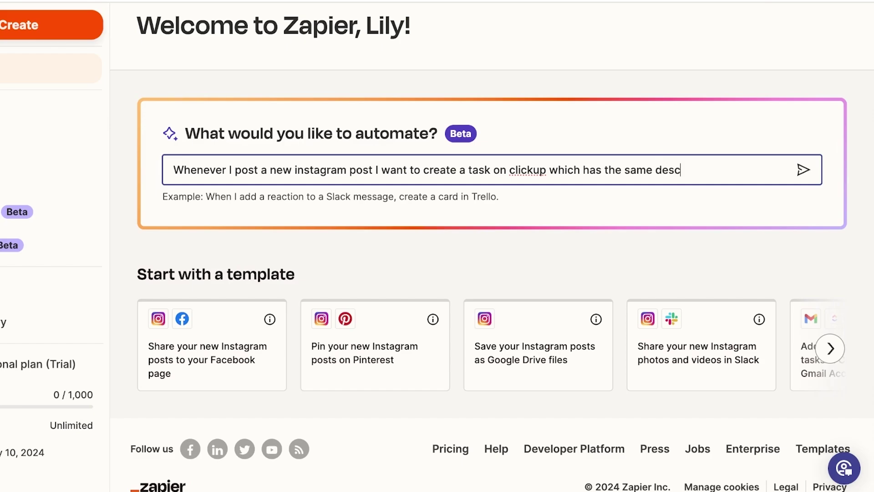
text(ription as my inst)
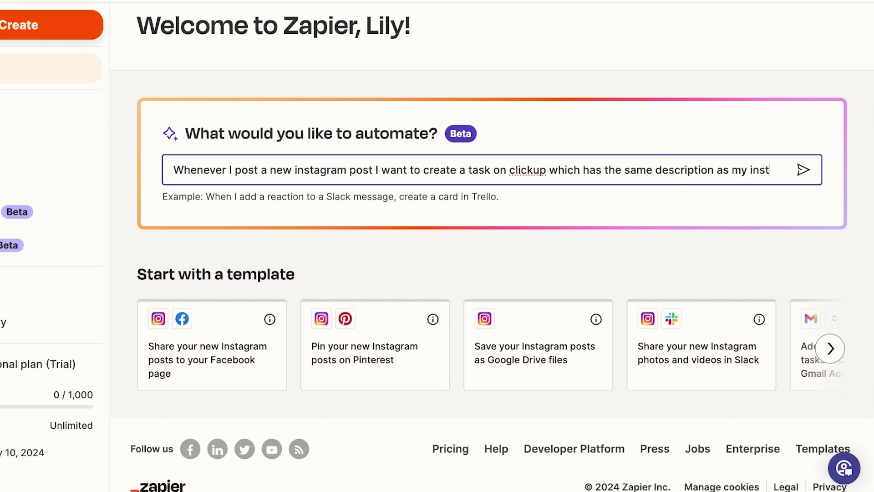
text(agram post and)
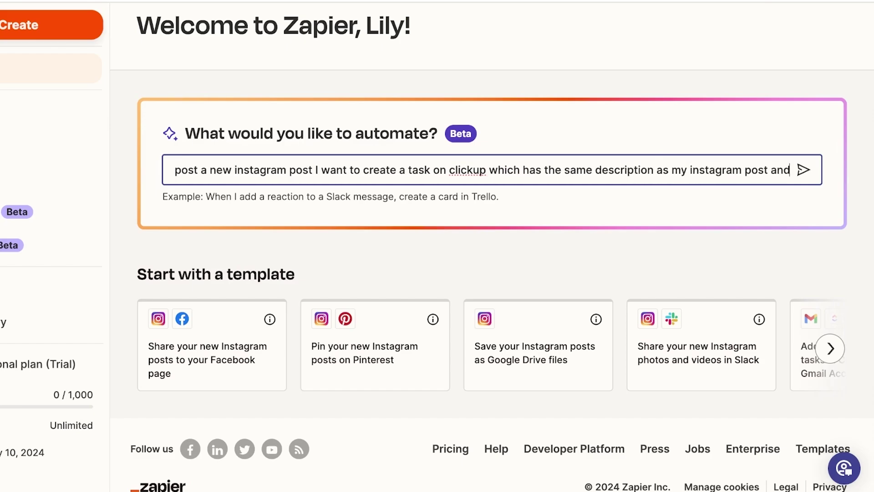
text( is dedic)
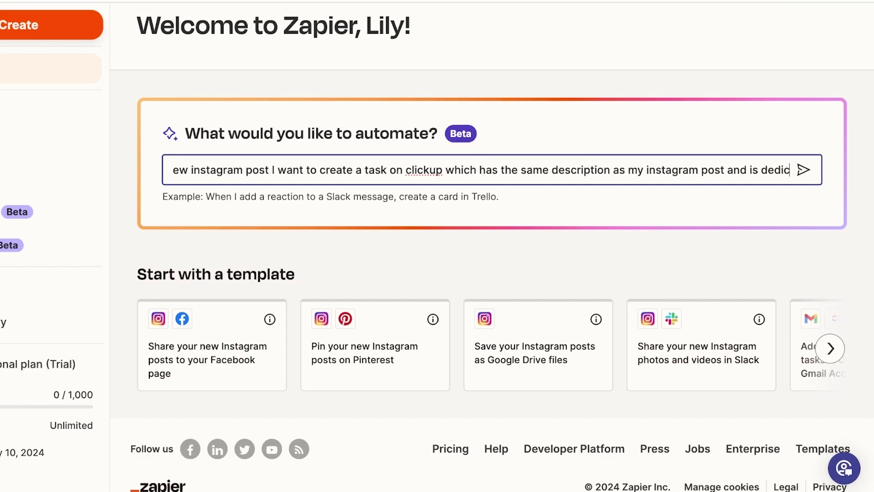
text(ated to manage)
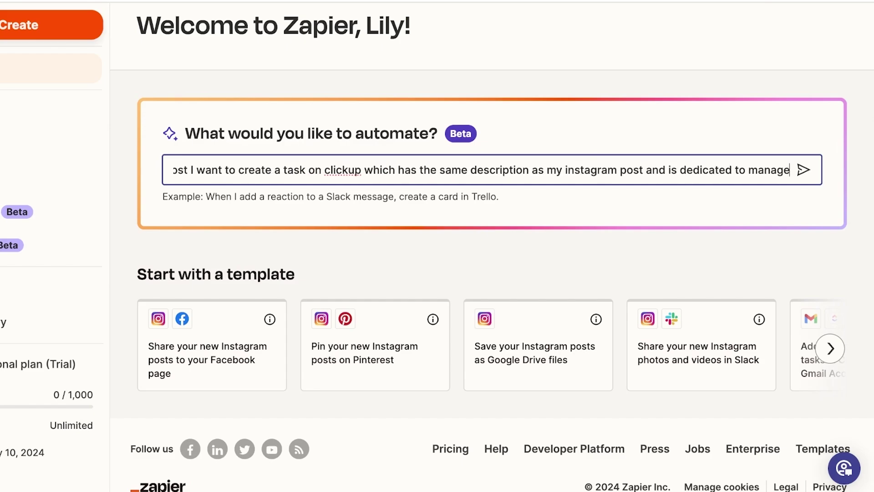
text( the performance of th)
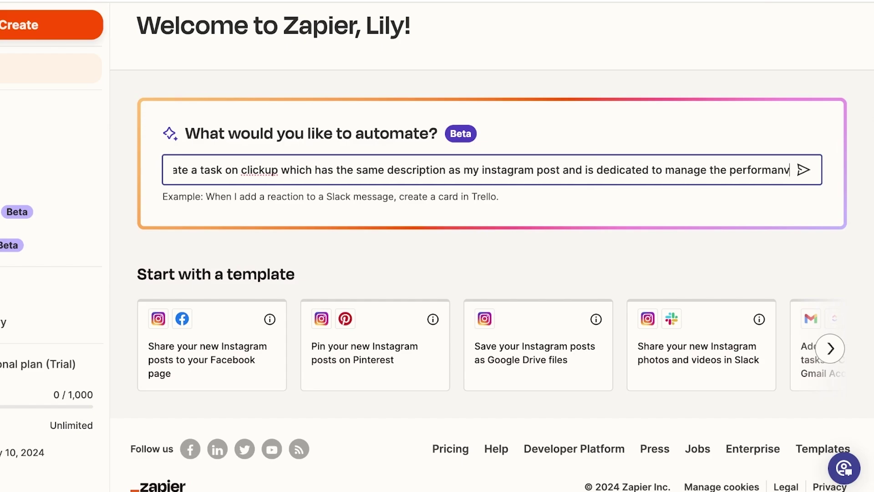
text(at i)
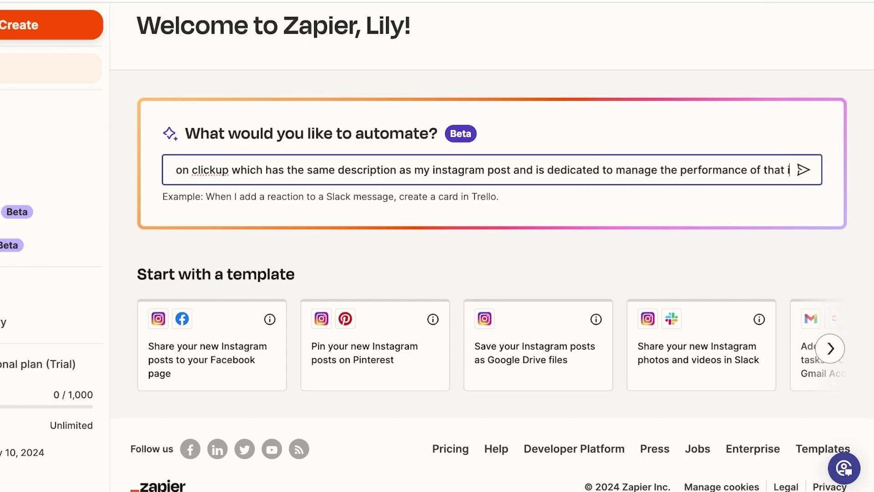
text(nsta post)
key(Return)
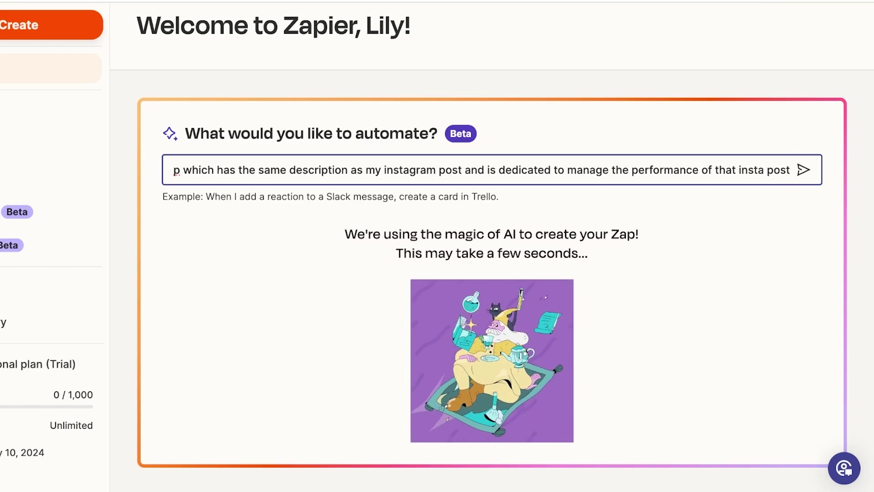
Step: Try the generated Zap for Instagram post performance tracking and sign in to Instagram for its New Media Posted in My Account trigger
scroll(492, 281, down, 2)
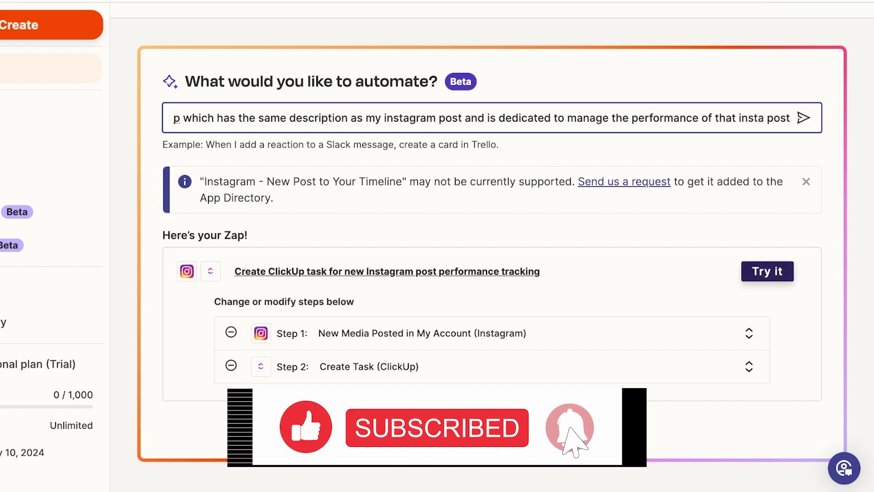
click(767, 271)
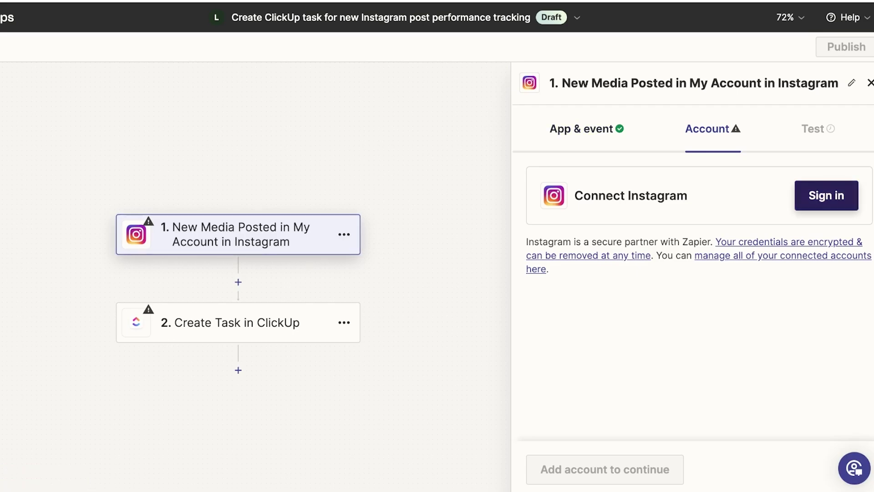
click(826, 195)
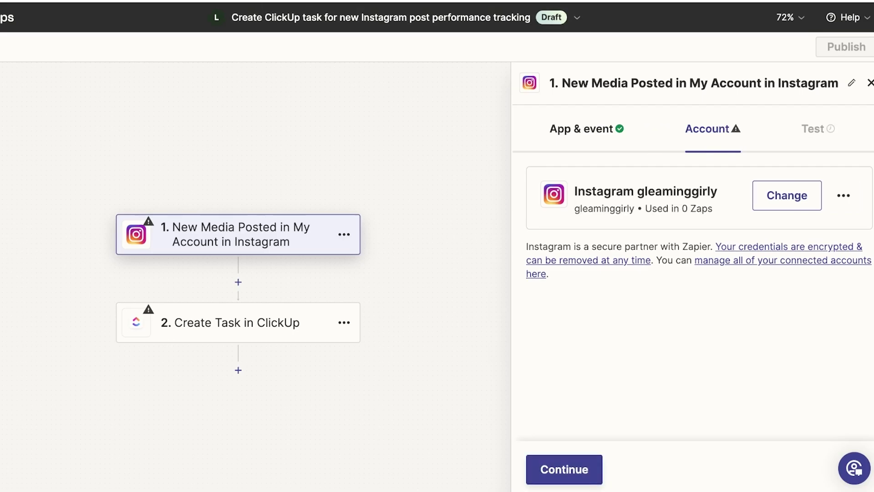
Step: Choose the connected ClickUp account for the Create Task step
click(238, 322)
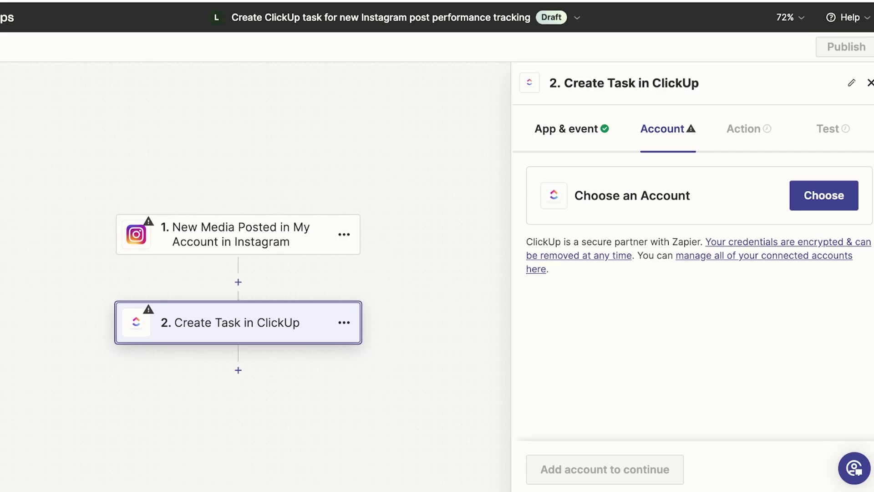
click(824, 195)
click(699, 335)
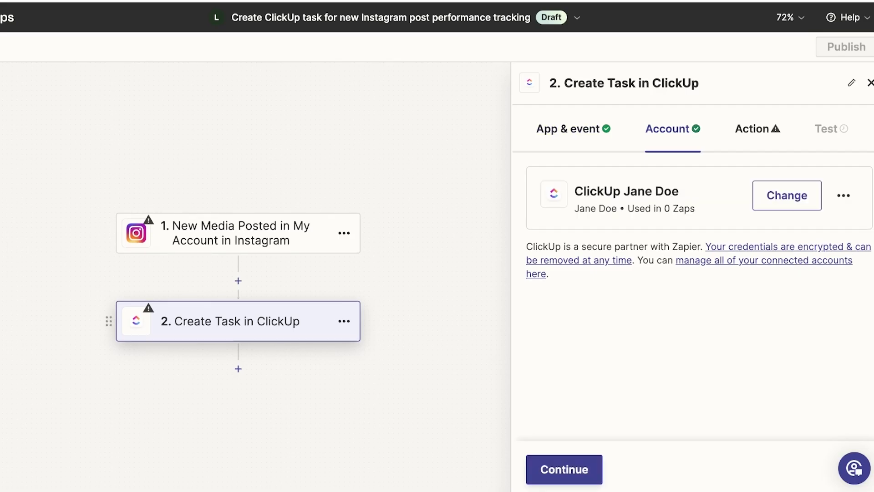
Step: Test the Instagram trigger, review the Media C record's details, and continue with that record
click(238, 232)
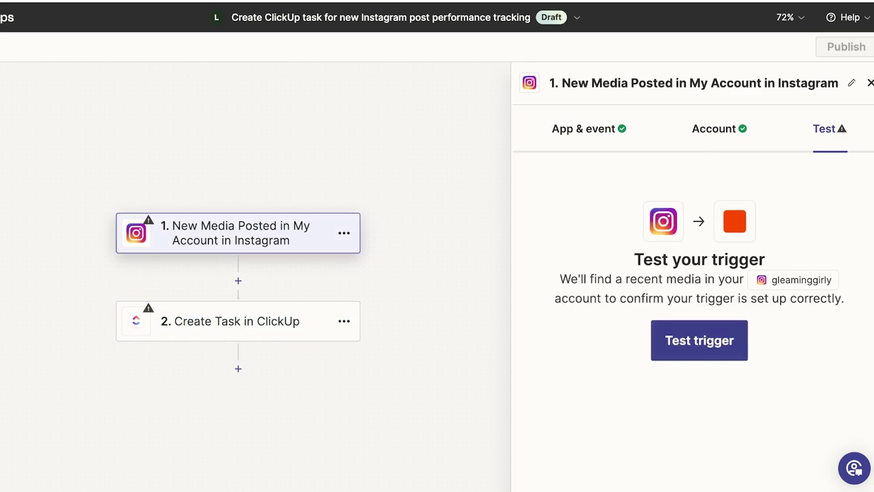
click(699, 340)
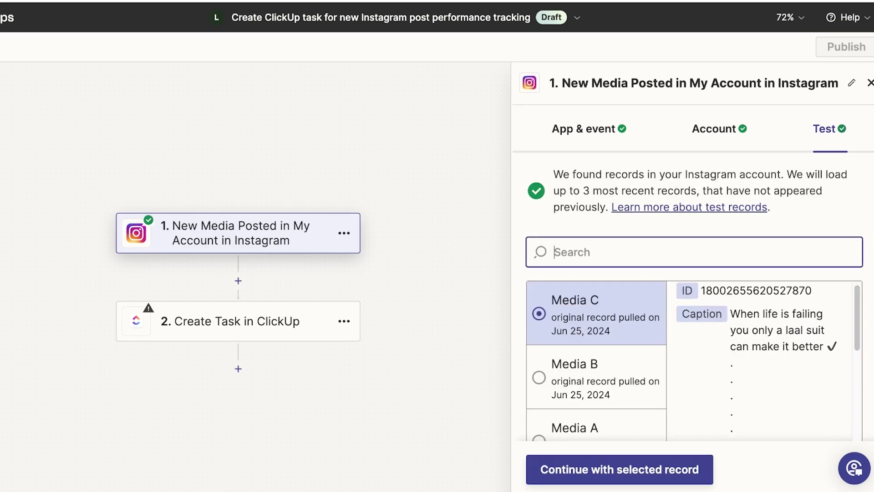
scroll(759, 360, down, 12)
scroll(759, 359, up, 6)
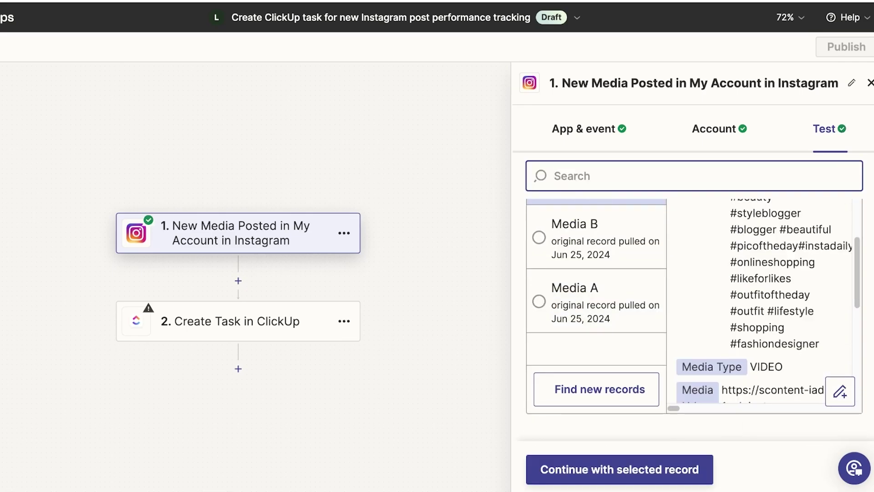
scroll(692, 296, up, 2)
scroll(765, 364, down, 5)
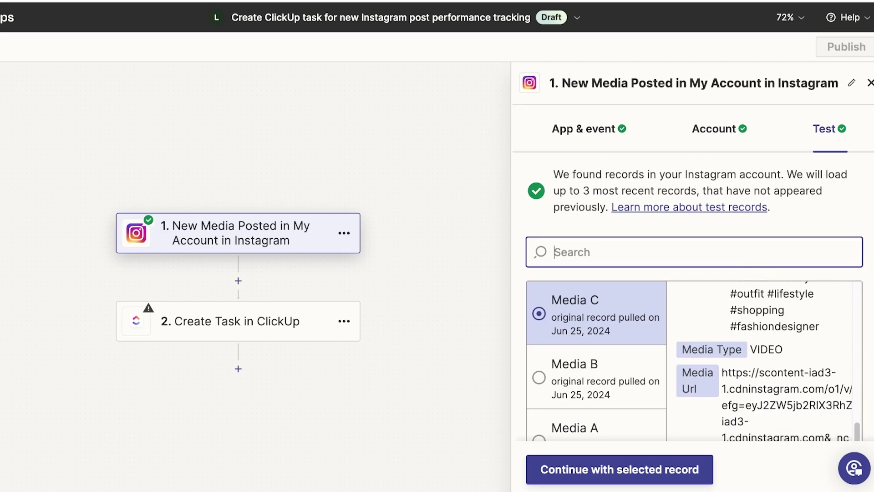
scroll(764, 364, down, 5)
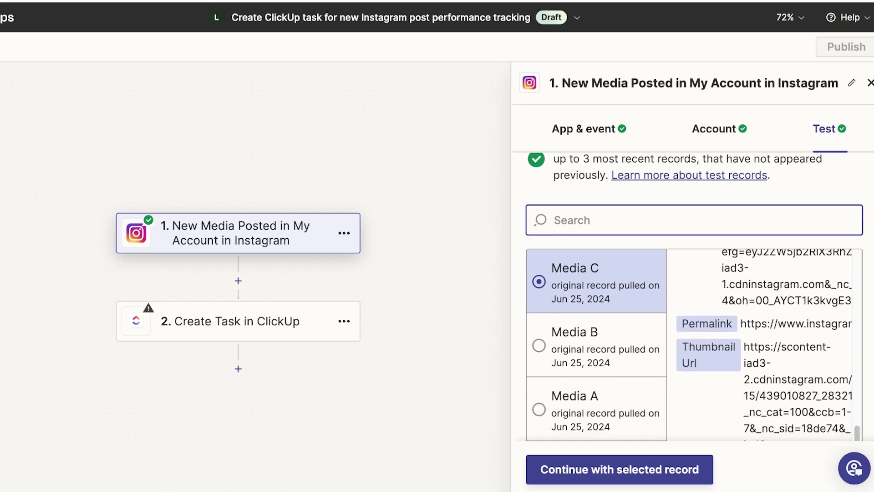
click(619, 469)
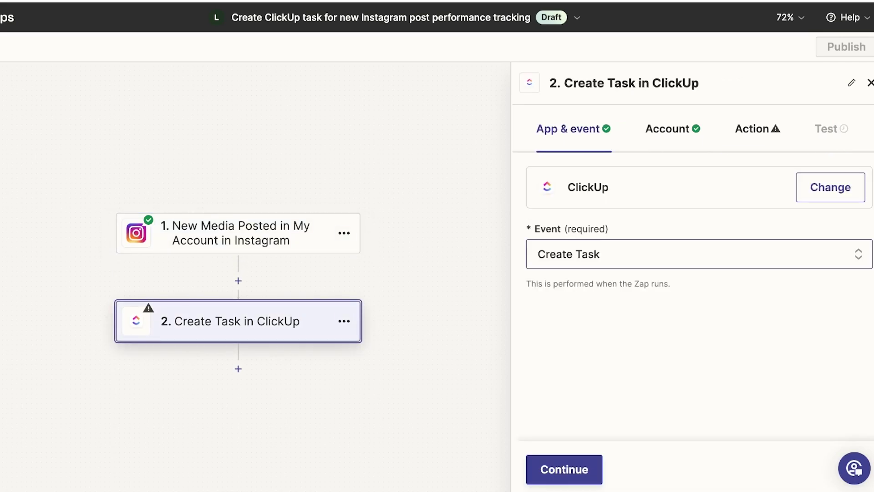
Step: Review the events ClickUp offers for the second step, from the create actions to the search actions
click(604, 257)
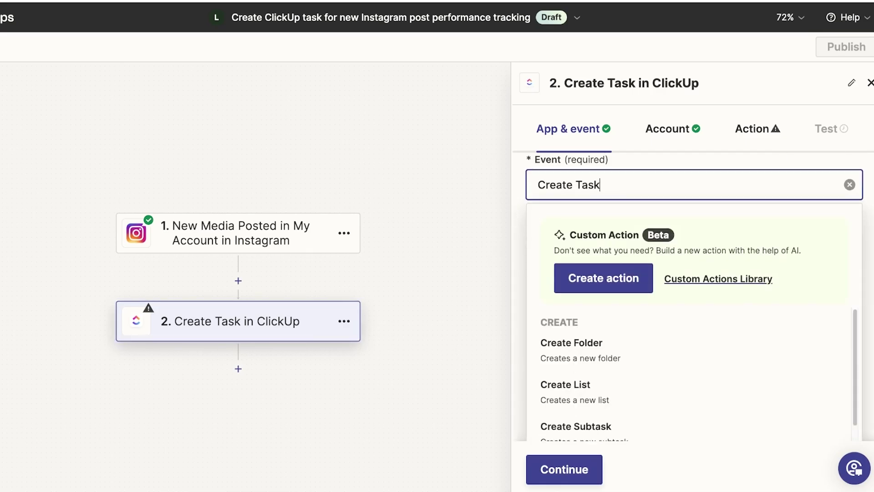
scroll(603, 273, down, 3)
scroll(603, 204, up, 1)
scroll(603, 205, up, 1)
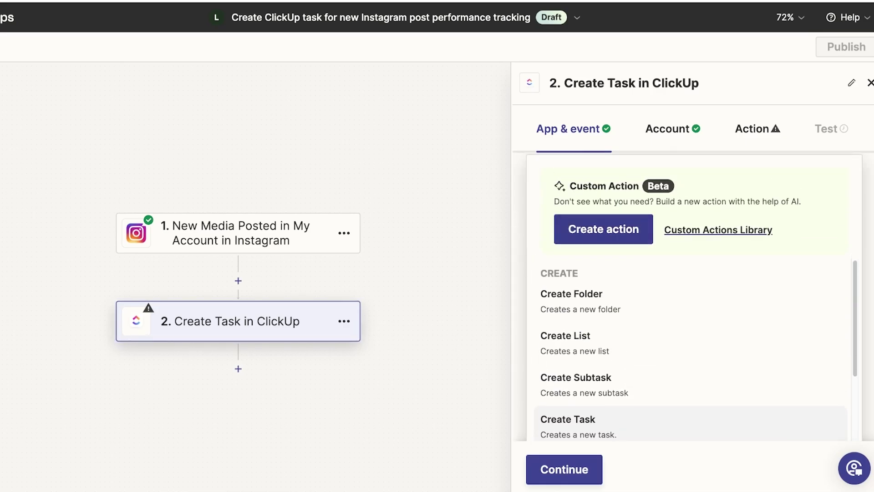
scroll(603, 241, down, 2)
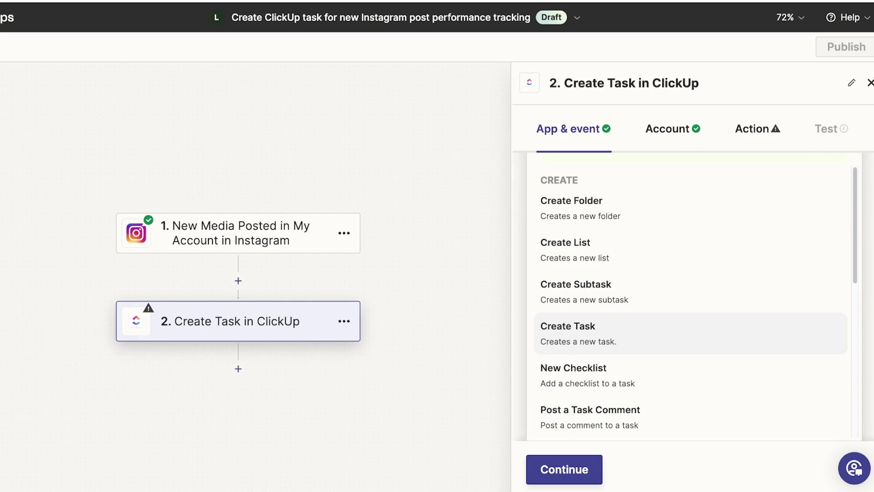
scroll(689, 268, up, 1)
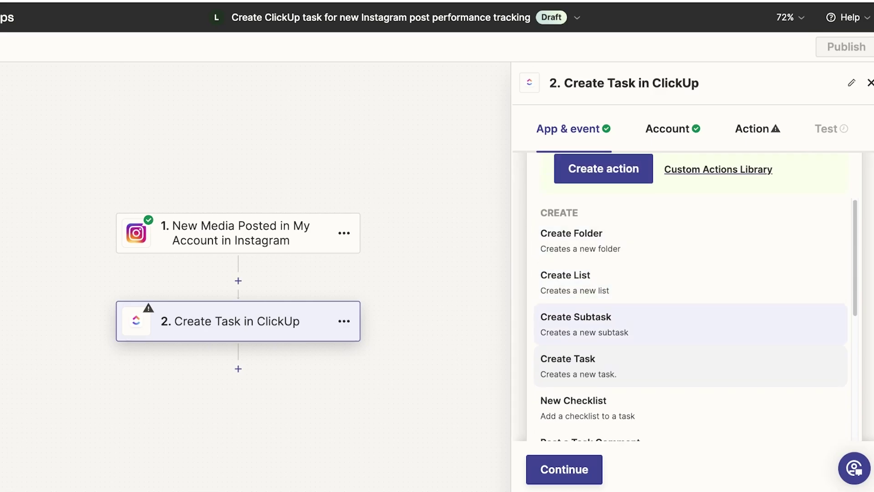
scroll(690, 301, down, 3)
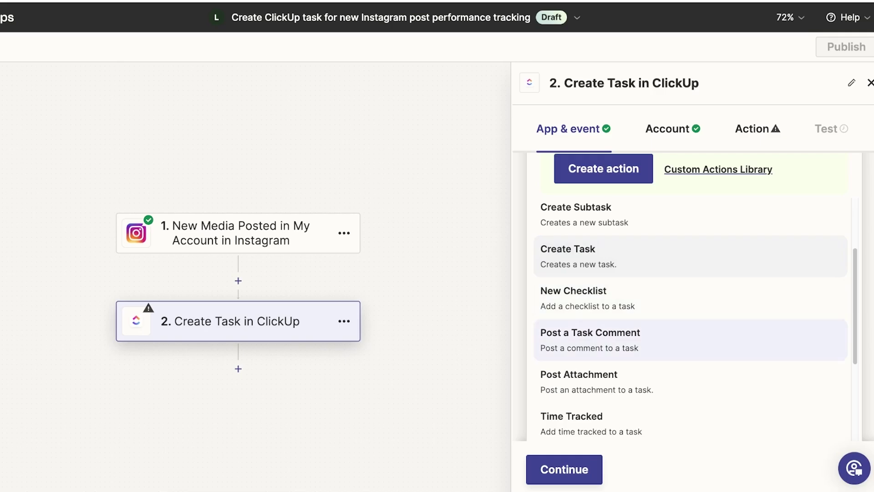
scroll(690, 346, down, 1)
scroll(690, 346, down, 3)
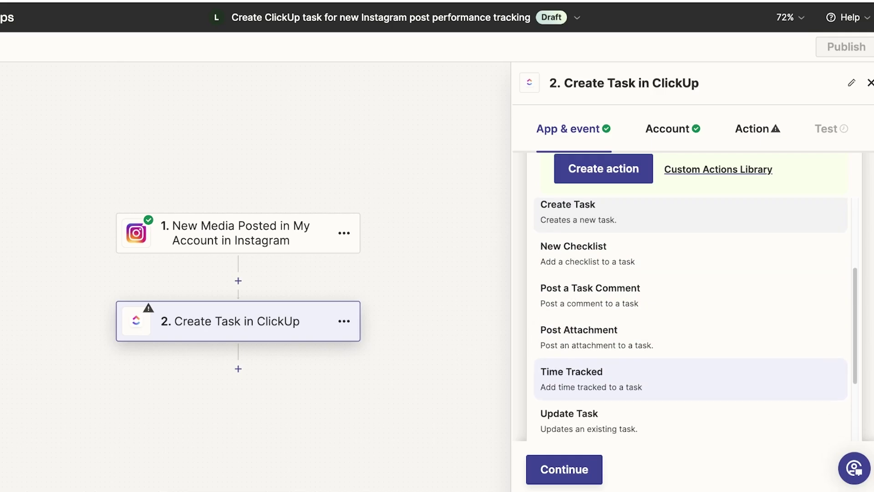
scroll(689, 346, down, 3)
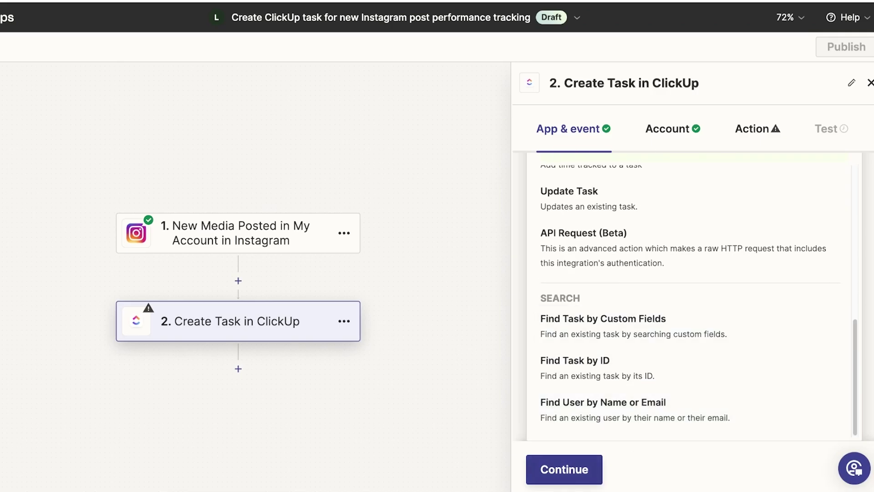
Step: Continue to the Create Task action settings and choose the connected account's workspace
click(564, 468)
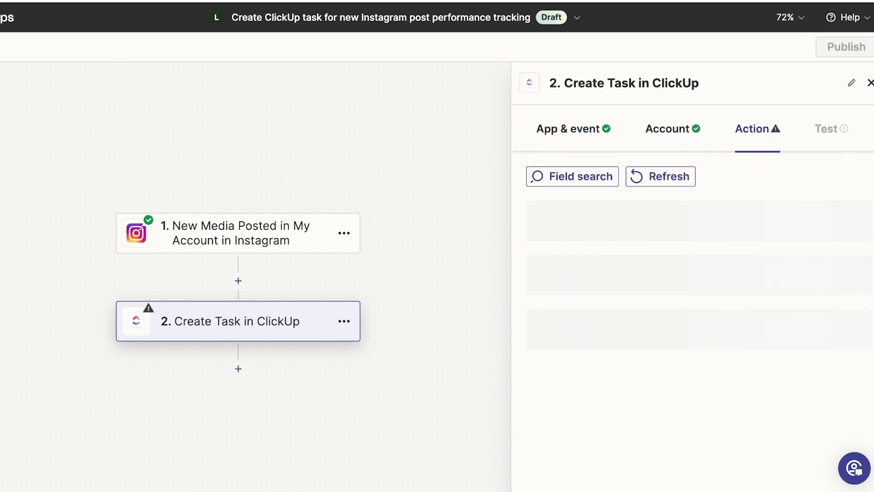
click(694, 232)
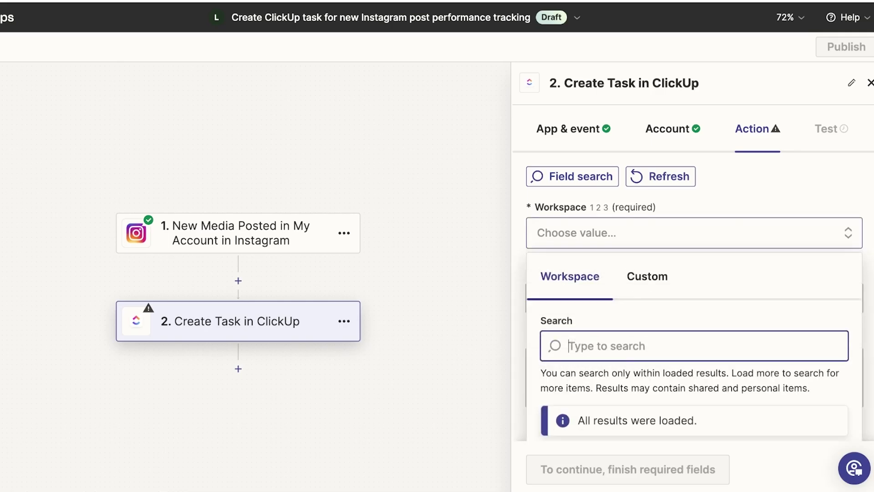
scroll(693, 321, down, 3)
click(692, 322)
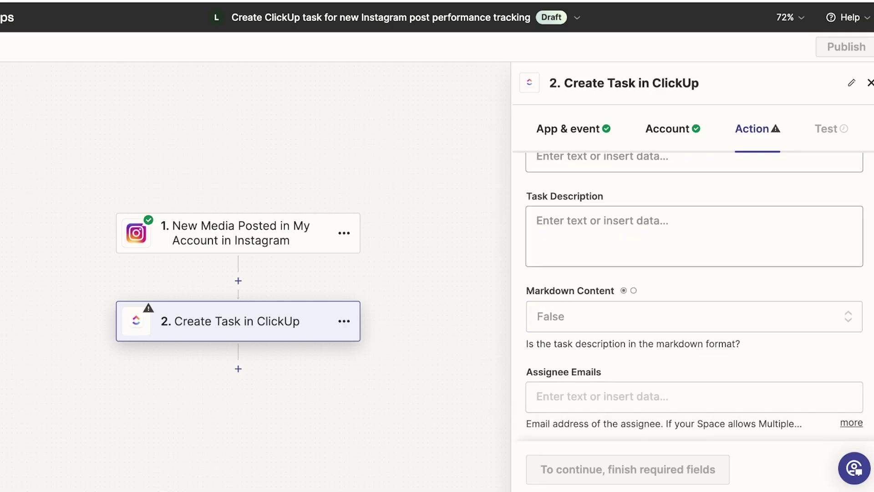
Step: Choose the workspace's existing Space named Space for the Create Task step
click(536, 297)
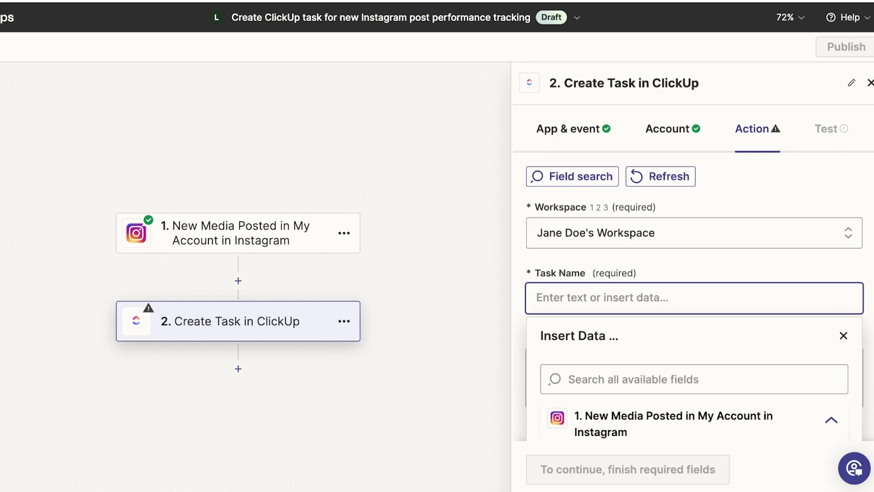
scroll(694, 296, down, 1)
click(693, 298)
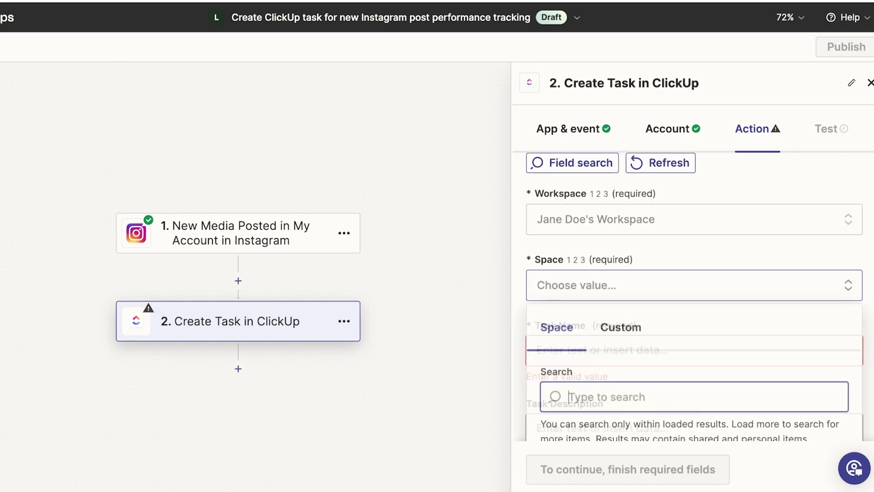
scroll(694, 296, down, 3)
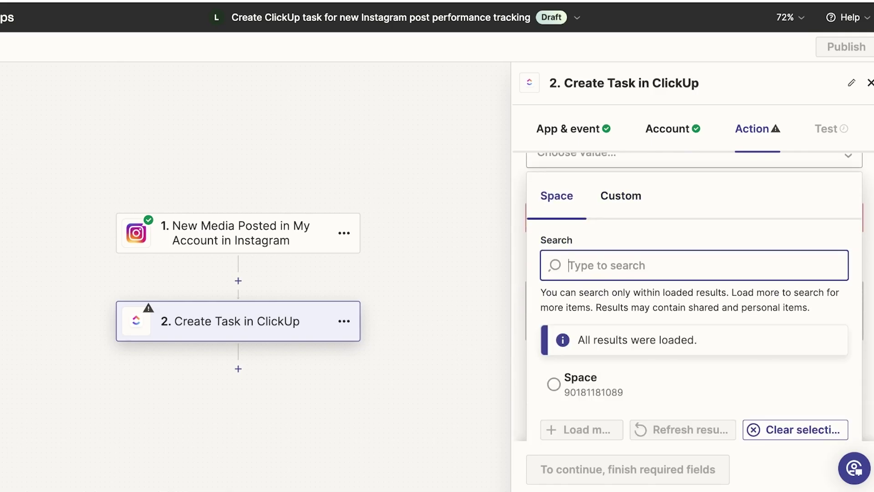
scroll(693, 296, down, 1)
click(554, 357)
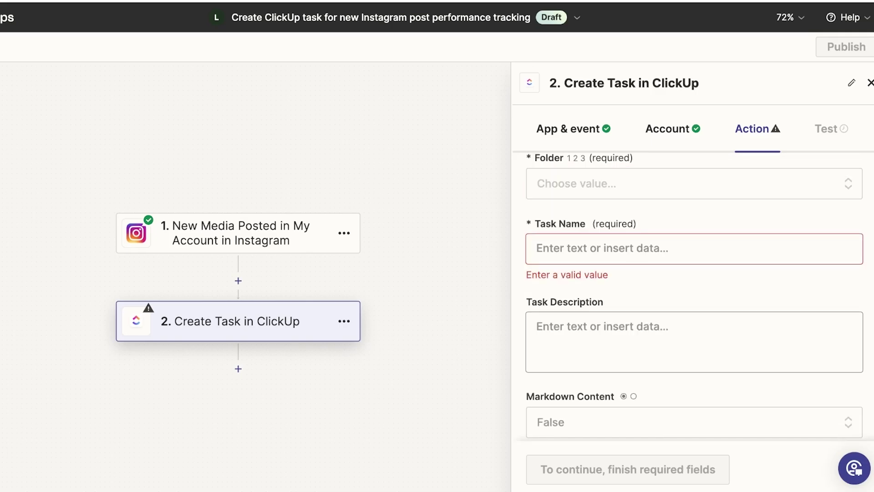
Step: Fill the task name with "A" followed by the Caption data from the Instagram trigger
scroll(693, 296, up, 1)
click(693, 283)
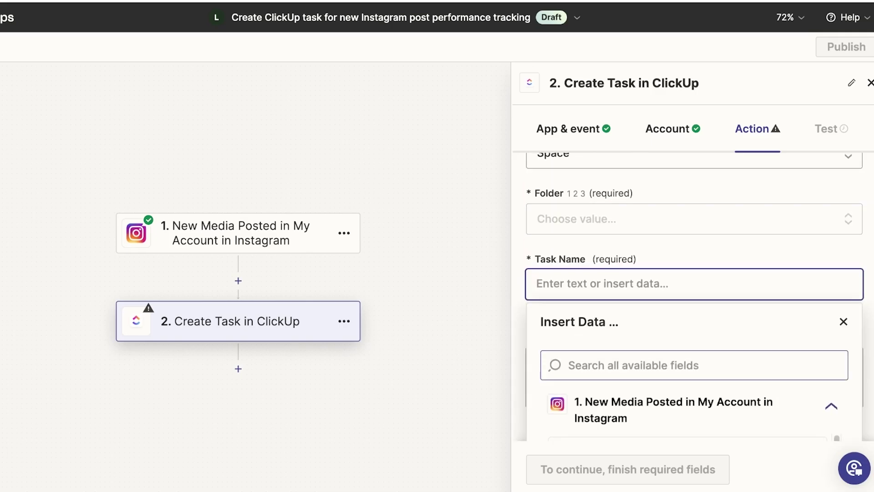
click(646, 306)
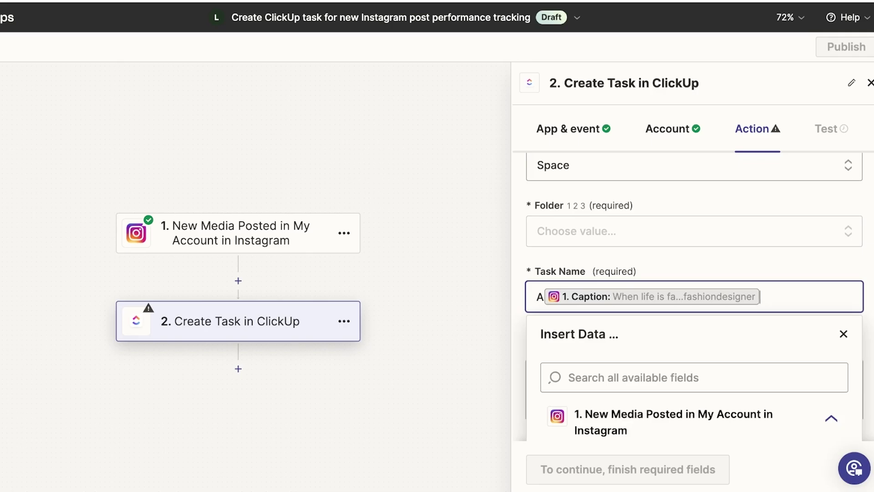
Step: Set the folder of the Create Task step to No Folder
click(693, 231)
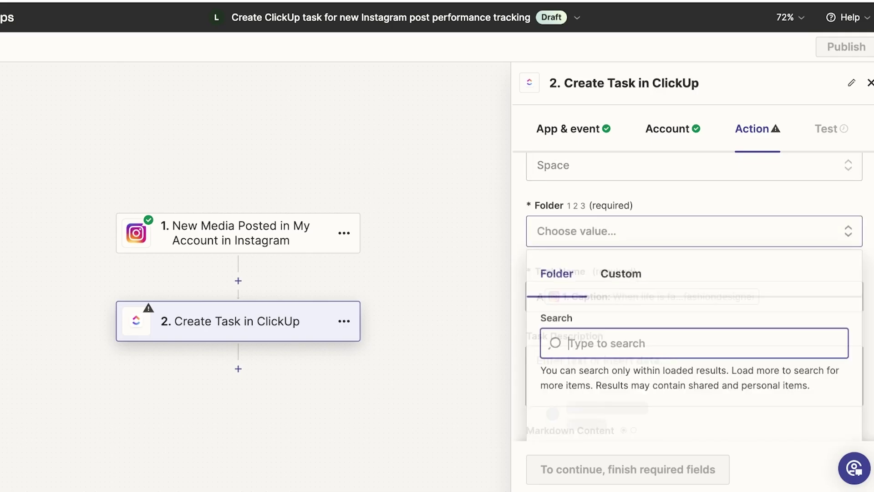
scroll(693, 297, down, 1)
scroll(693, 296, down, 3)
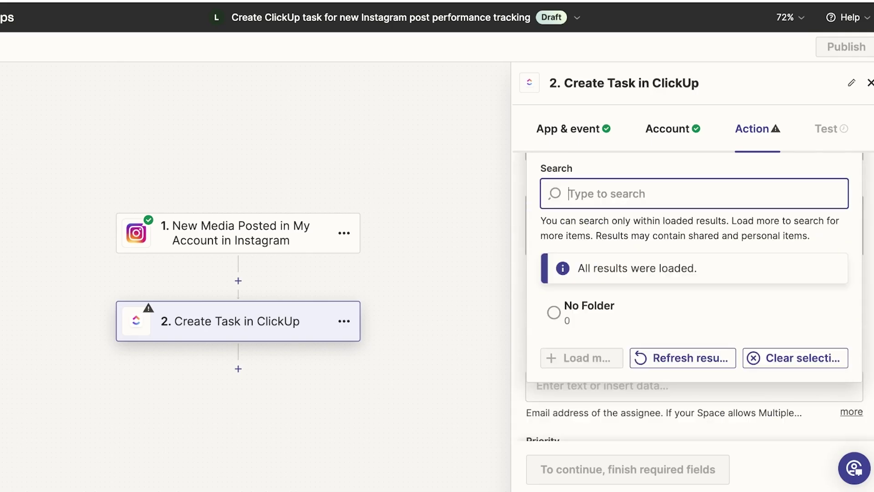
click(694, 312)
scroll(693, 296, up, 3)
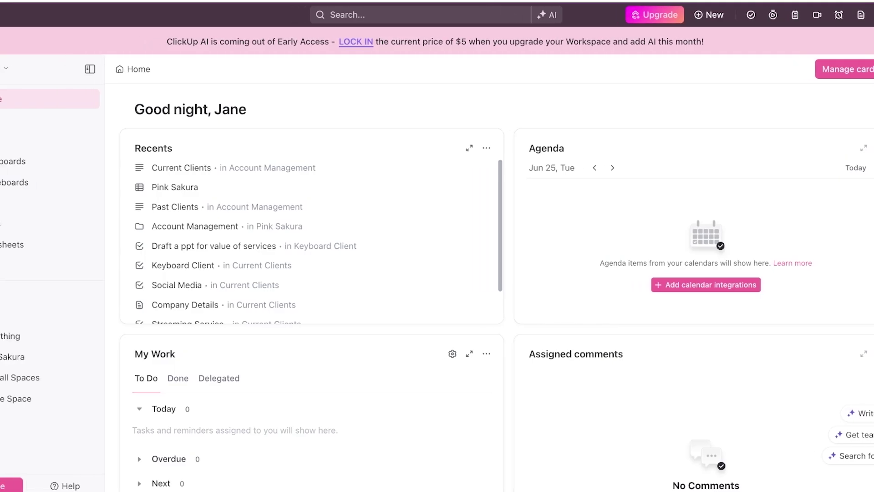
Step: Switch to ClickUp and change to the workspace used in the Zap, dismissing the new Space dialog
click(32, 69)
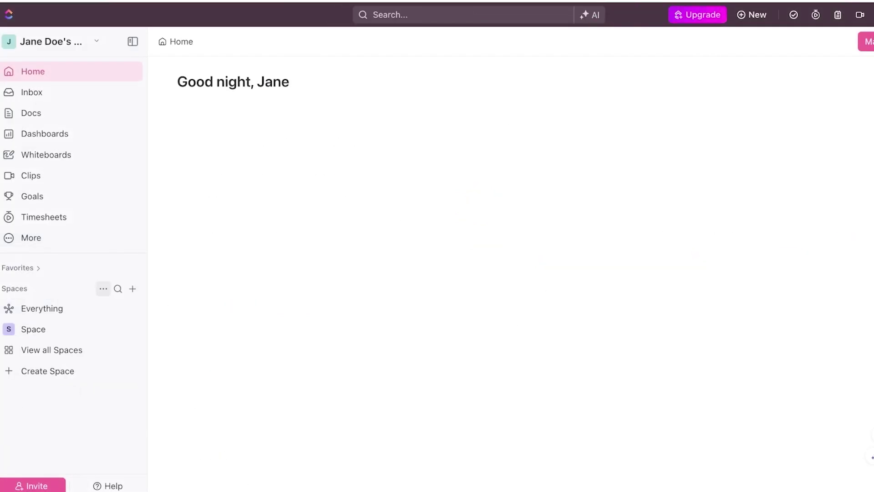
click(104, 289)
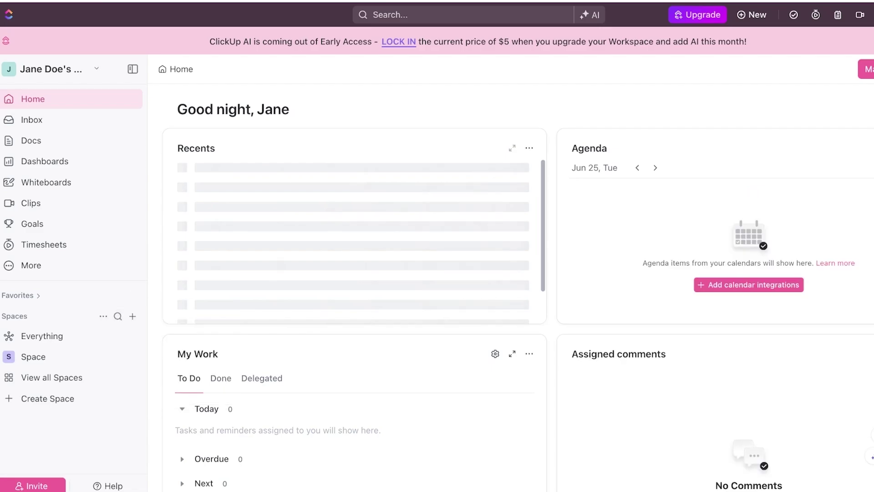
click(132, 316)
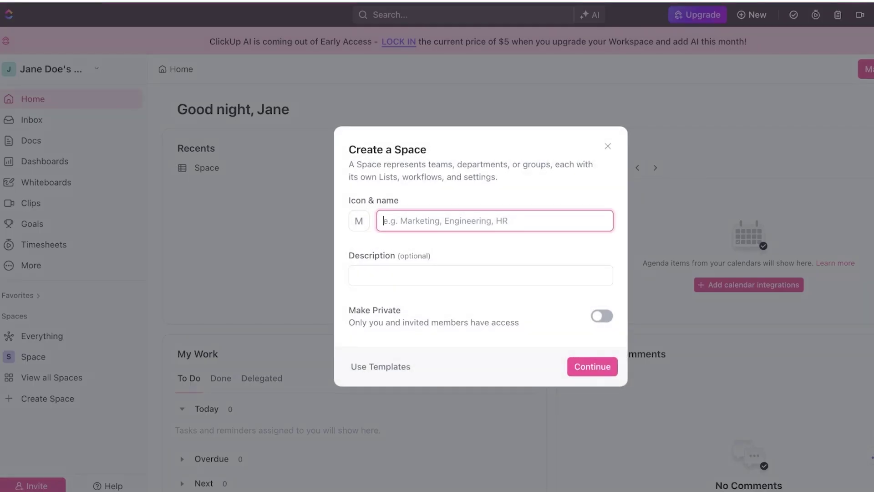
click(608, 146)
Step: Create a Space named insta mgngt in the ClickUp workspace and look through the new Space's options
click(104, 316)
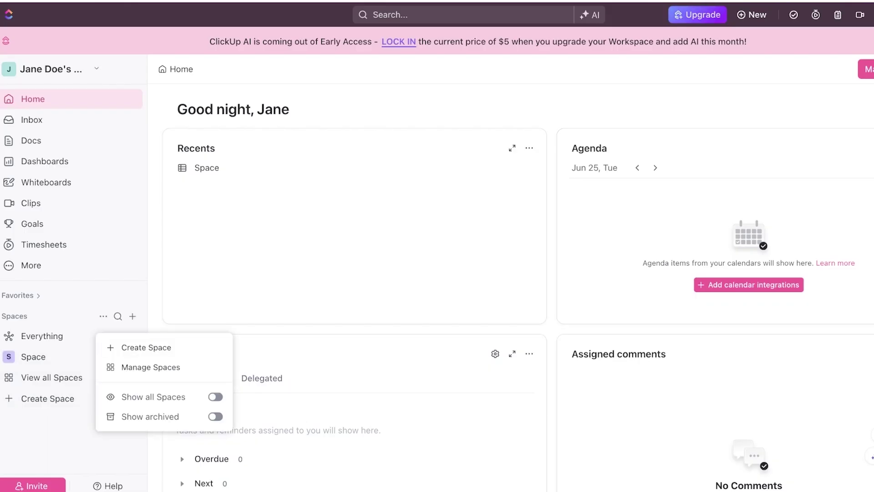
click(146, 348)
text(I)
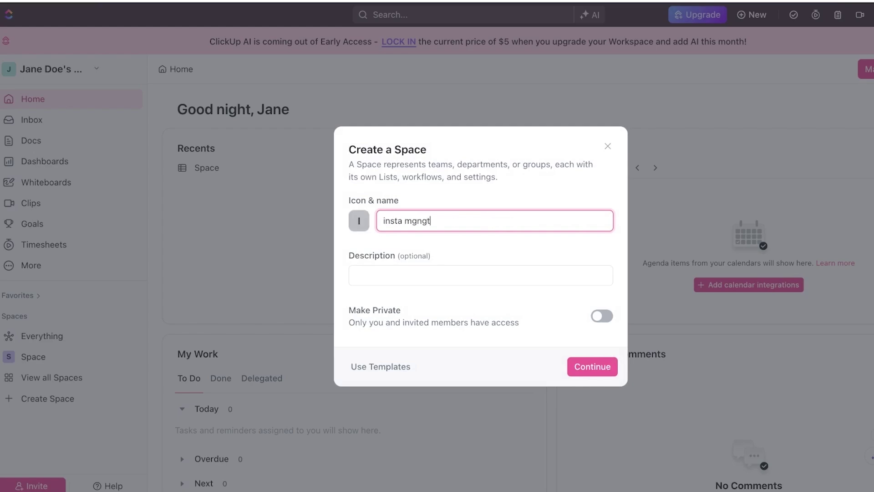
drag(511, 322, 348, 323)
click(592, 366)
click(644, 438)
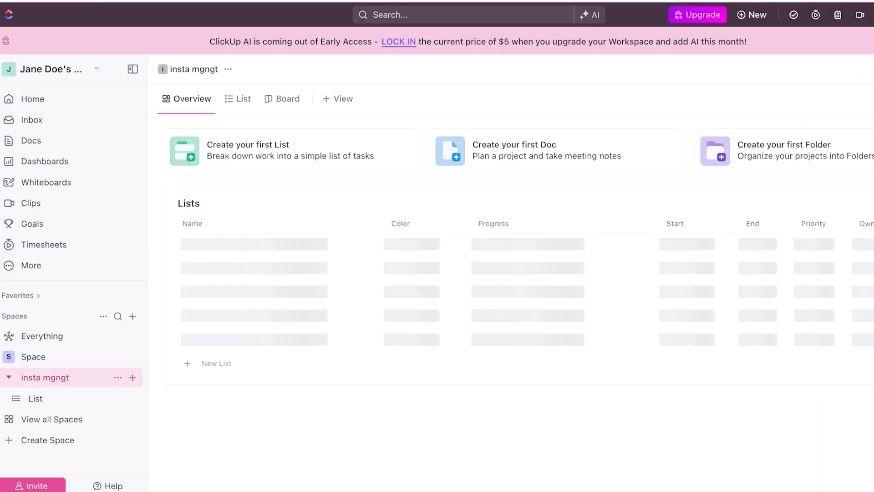
click(117, 377)
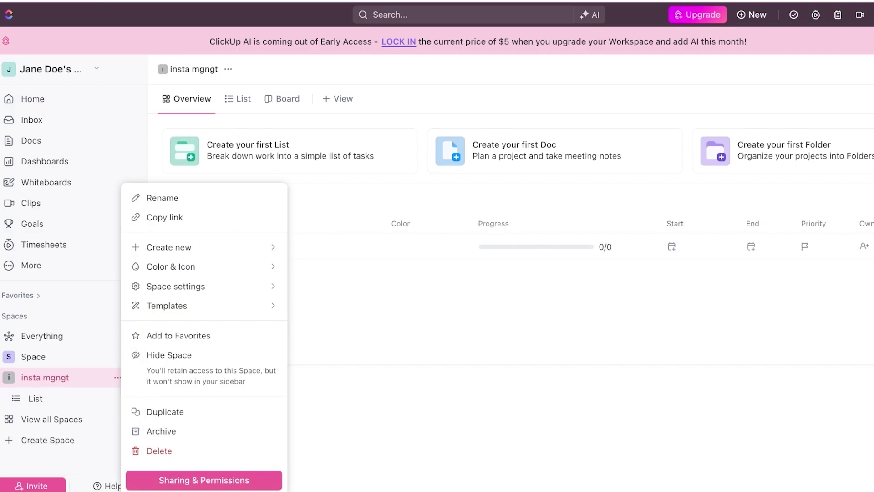
click(178, 335)
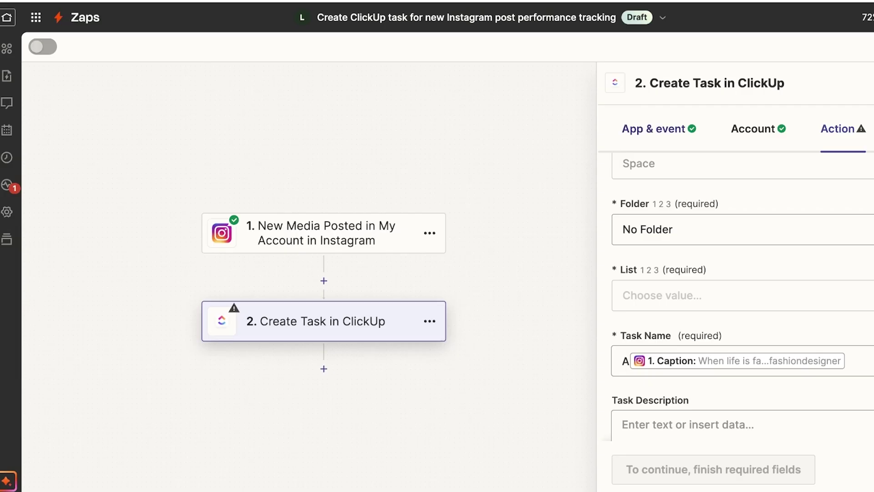
Step: Switch to Zapier and check the folders offered for the Create Task step, keeping No Folder selected
click(741, 229)
scroll(742, 296, down, 8)
scroll(742, 296, up, 3)
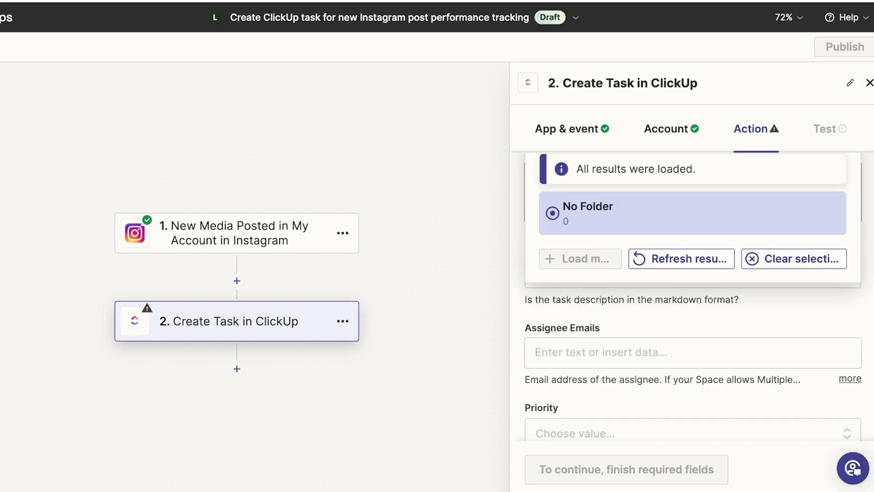
click(692, 213)
scroll(692, 273, up, 3)
Step: Look through the Create Task step's list choices for a usable list and read the guidance shown there
click(682, 204)
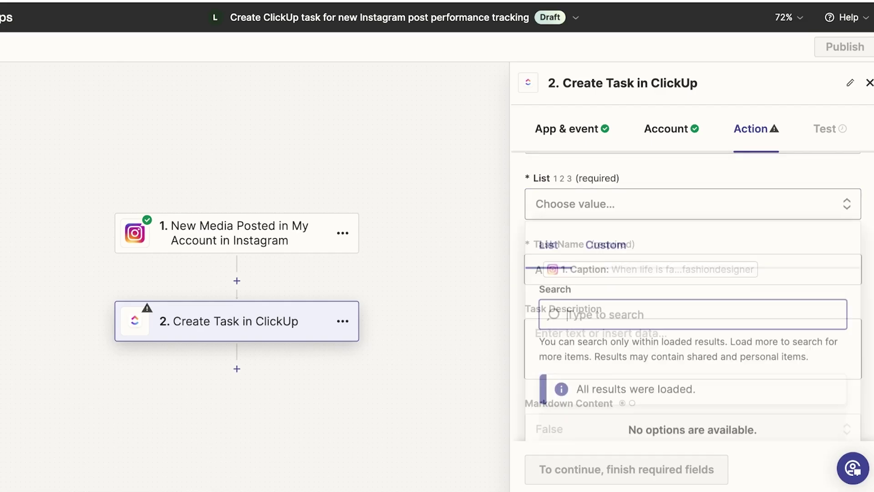
scroll(692, 296, down, 10)
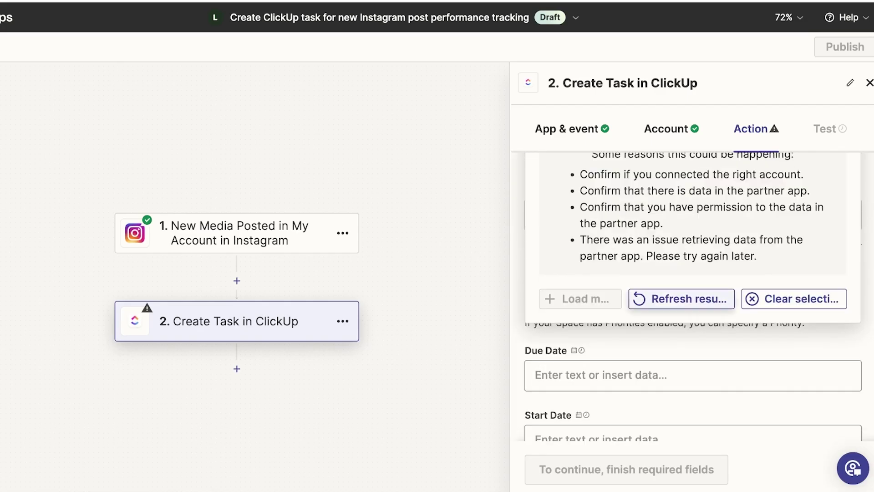
scroll(692, 296, up, 4)
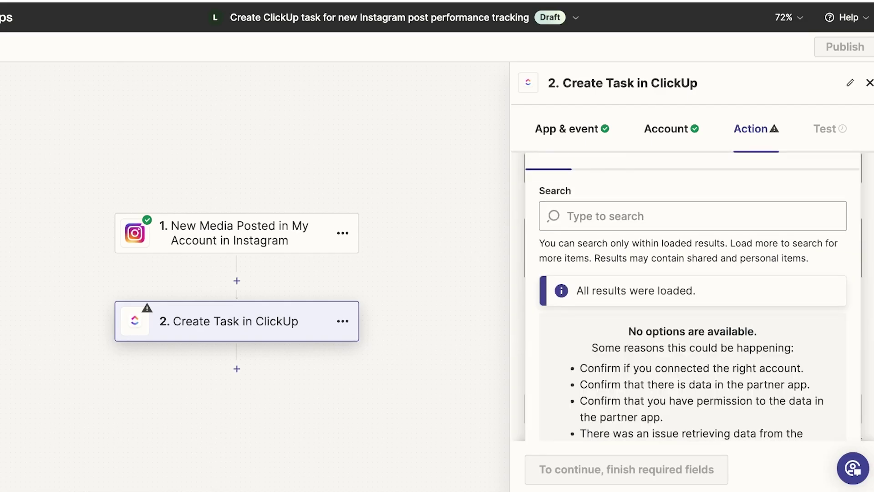
scroll(692, 296, down, 4)
scroll(692, 296, up, 5)
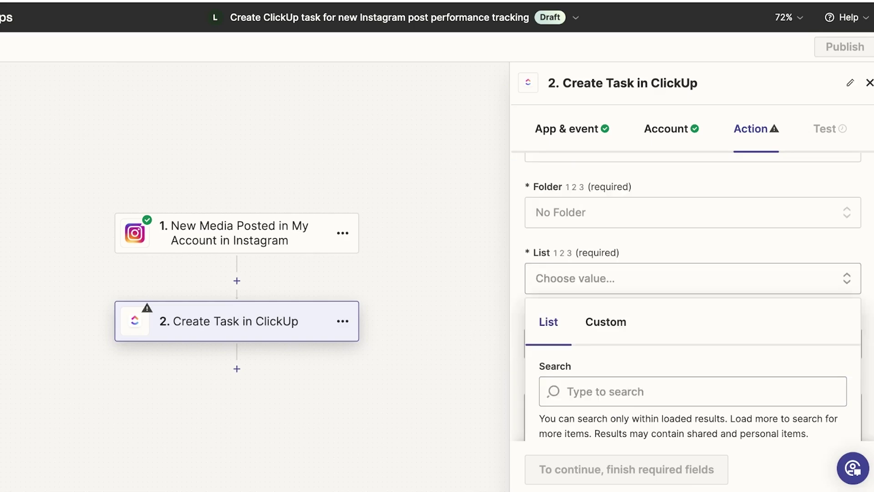
scroll(692, 296, down, 3)
scroll(692, 296, up, 3)
Step: Recheck the folder choices offered in the Create Task step
click(692, 204)
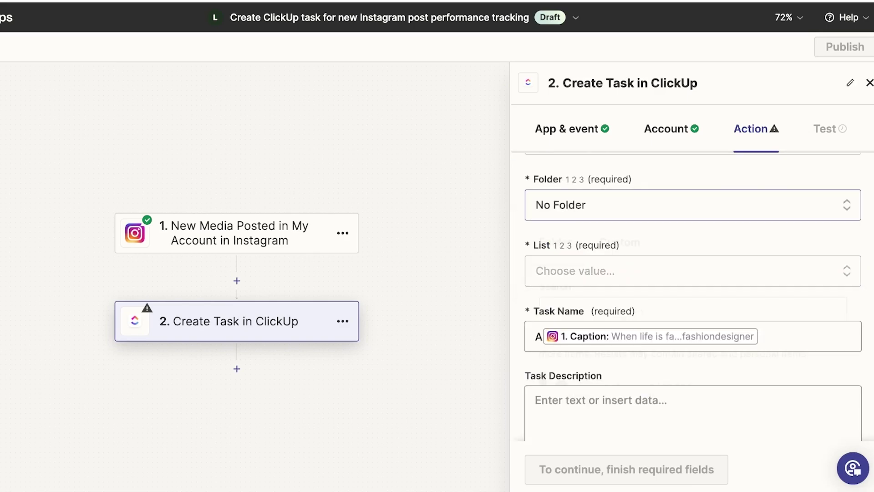
scroll(692, 296, down, 2)
scroll(692, 296, up, 4)
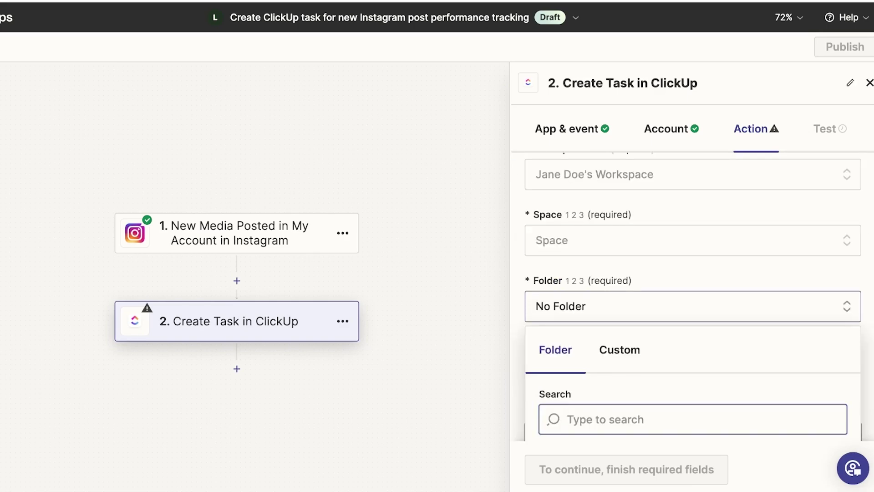
scroll(692, 296, down, 5)
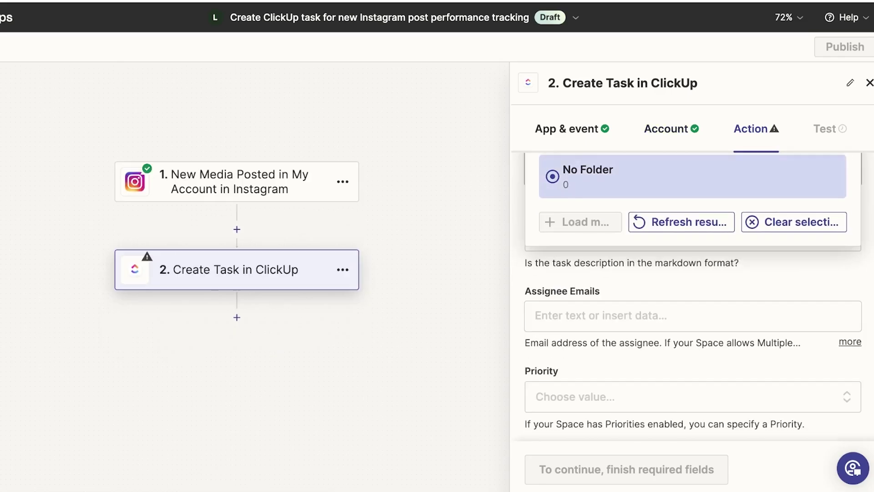
scroll(691, 296, up, 5)
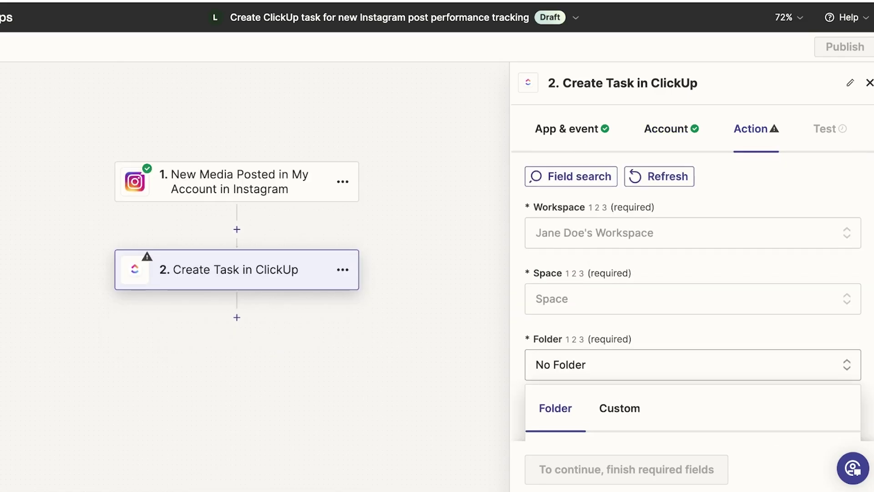
Step: Refresh the available Spaces and set the Create Task step's Space to insta mgngt
click(692, 233)
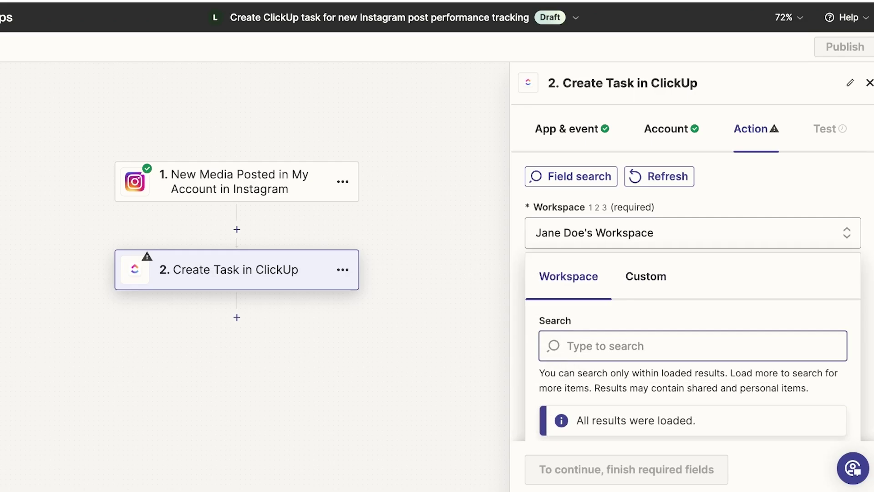
click(692, 232)
click(692, 298)
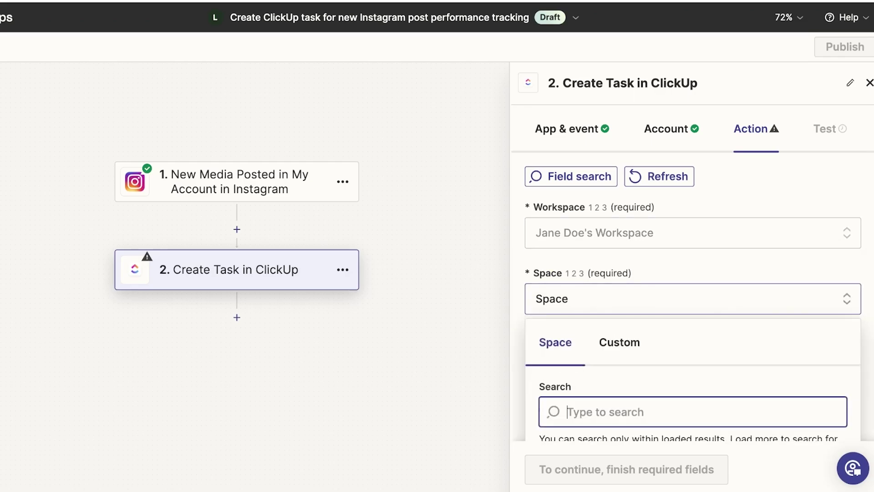
click(681, 403)
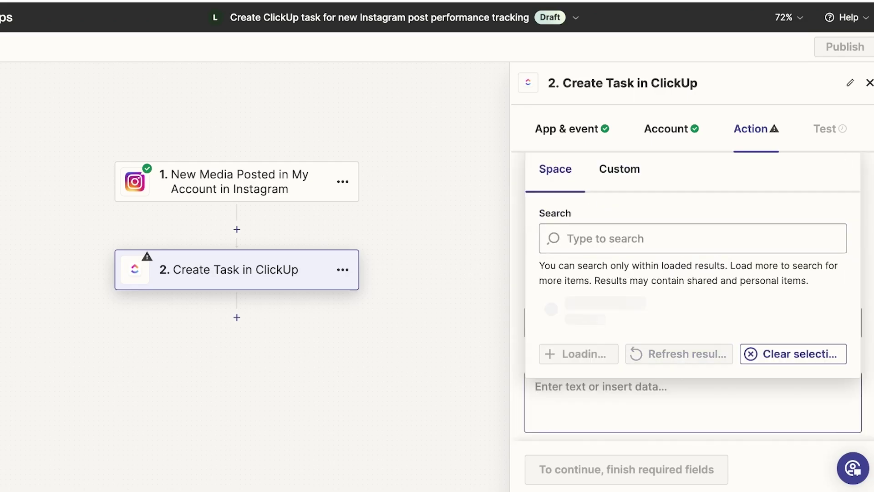
click(692, 372)
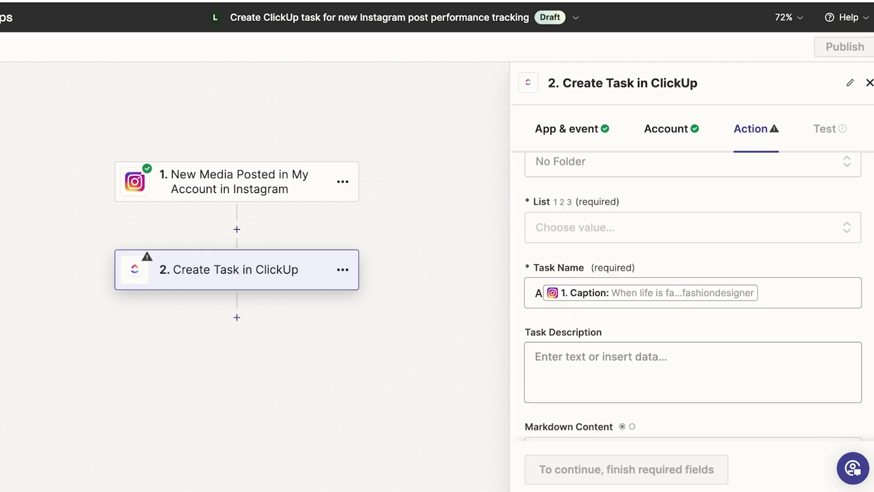
Step: Set the Create Task step's Folder to a custom value using the Caption from the new Instagram media trigger
scroll(692, 291, up, 3)
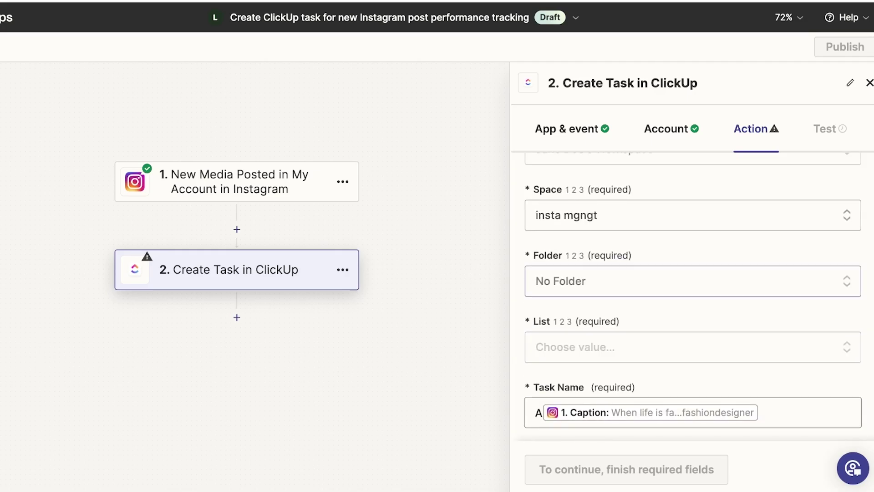
click(692, 281)
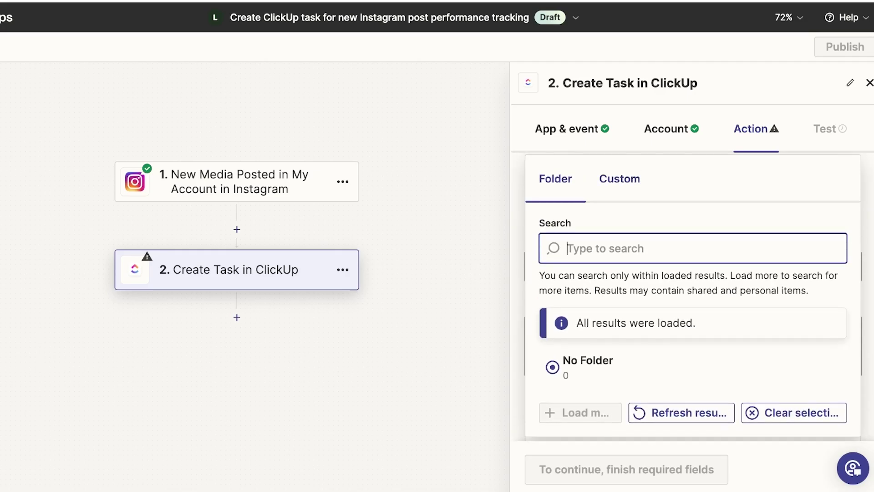
click(619, 177)
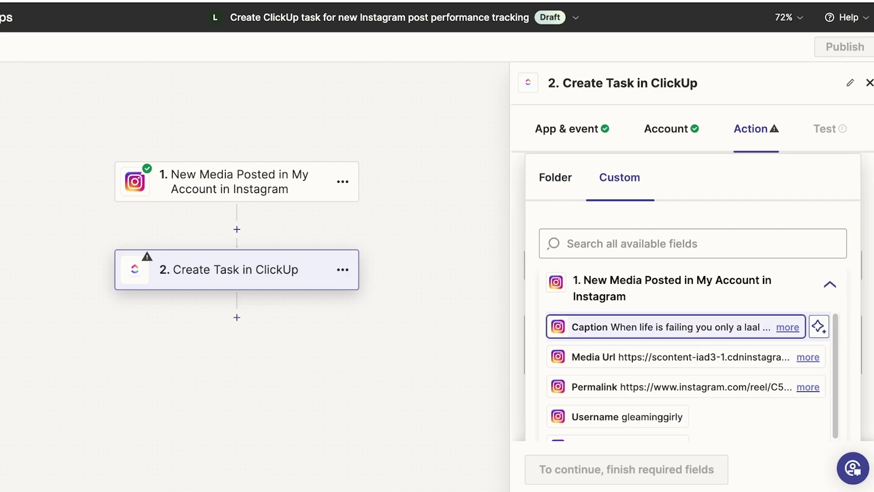
click(819, 325)
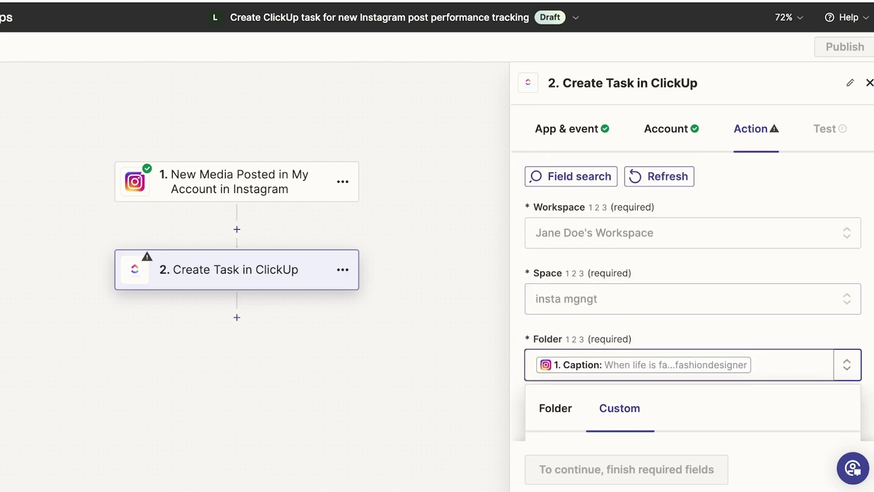
scroll(692, 296, down, 5)
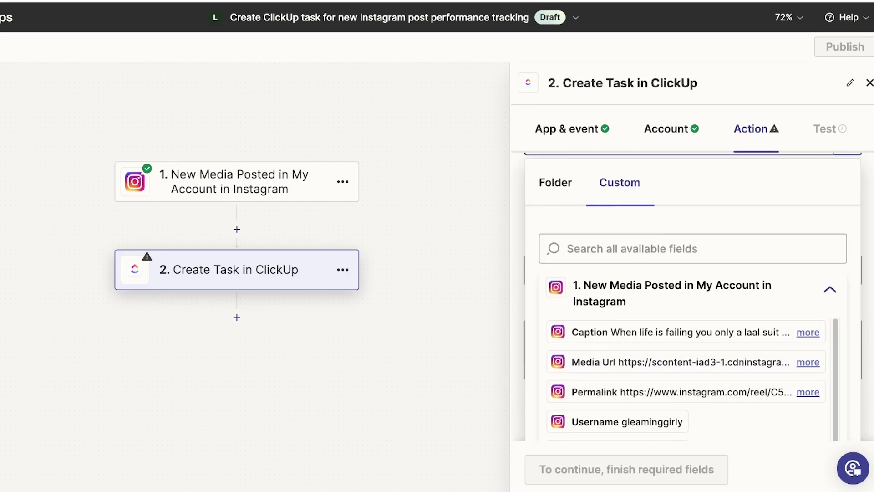
scroll(693, 296, up, 2)
scroll(692, 296, down, 3)
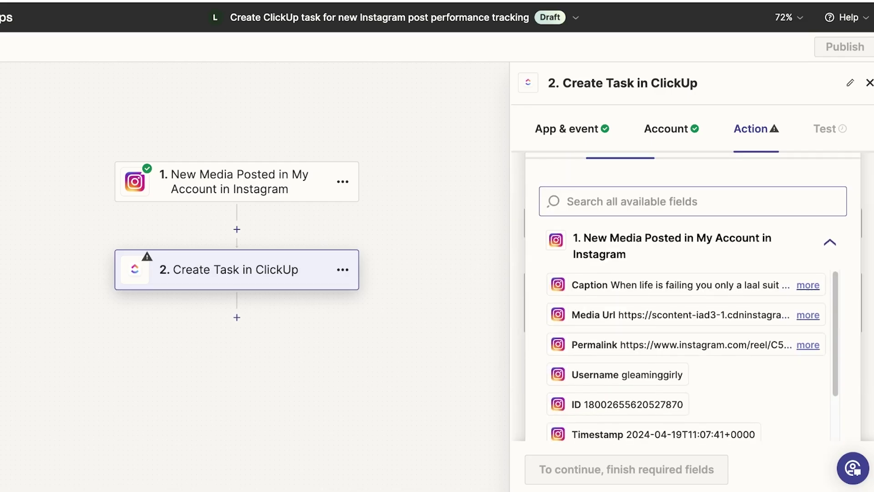
scroll(692, 296, down, 5)
click(693, 320)
scroll(693, 296, up, 3)
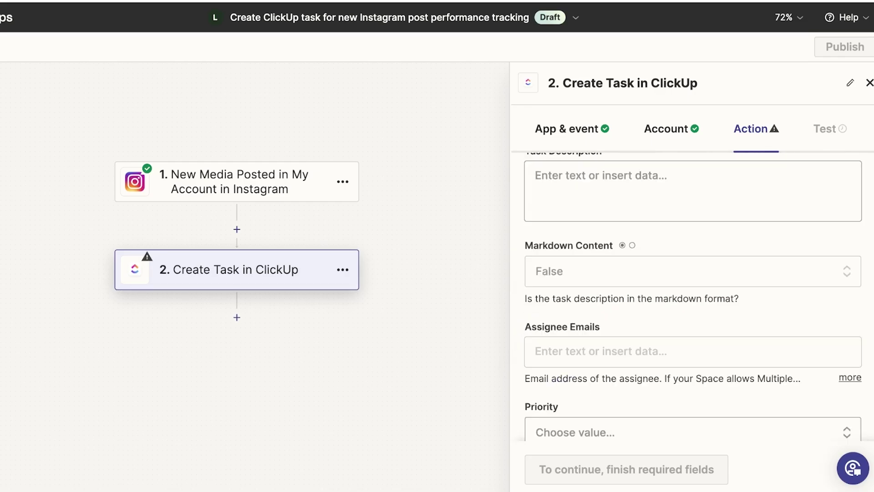
Step: Check the lists offered for the Create Task step, and map its List to the Instagram trigger's Caption as a custom value
scroll(693, 296, up, 4)
click(692, 354)
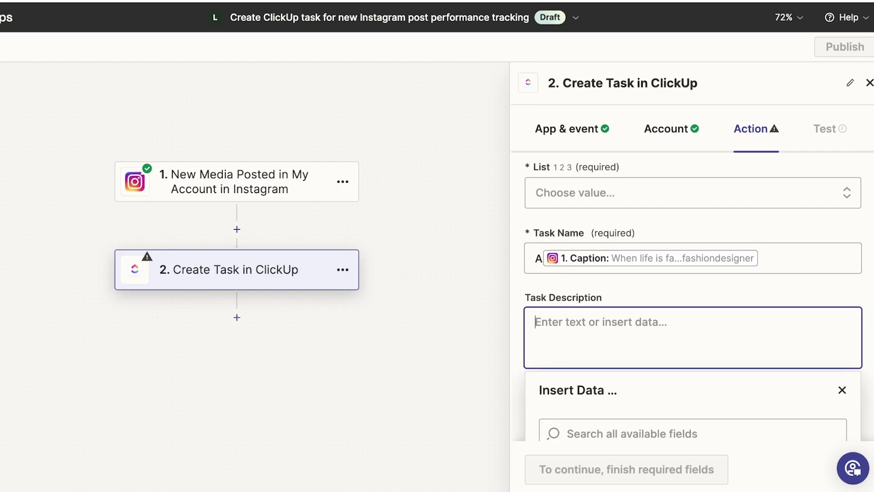
scroll(692, 296, down, 3)
scroll(692, 295, up, 4)
click(692, 230)
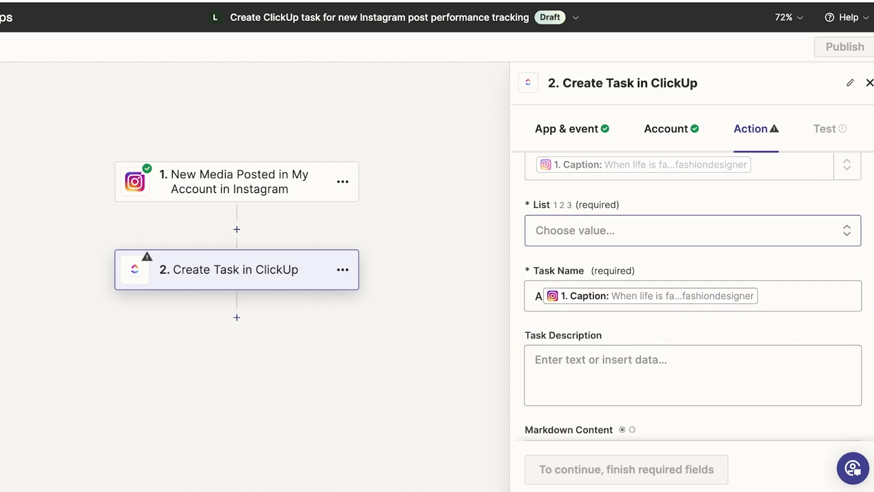
scroll(692, 296, down, 7)
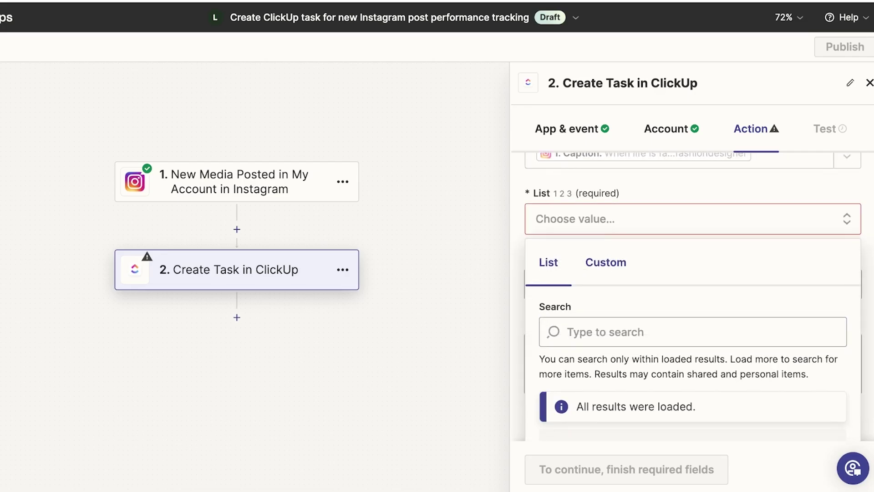
scroll(693, 296, up, 7)
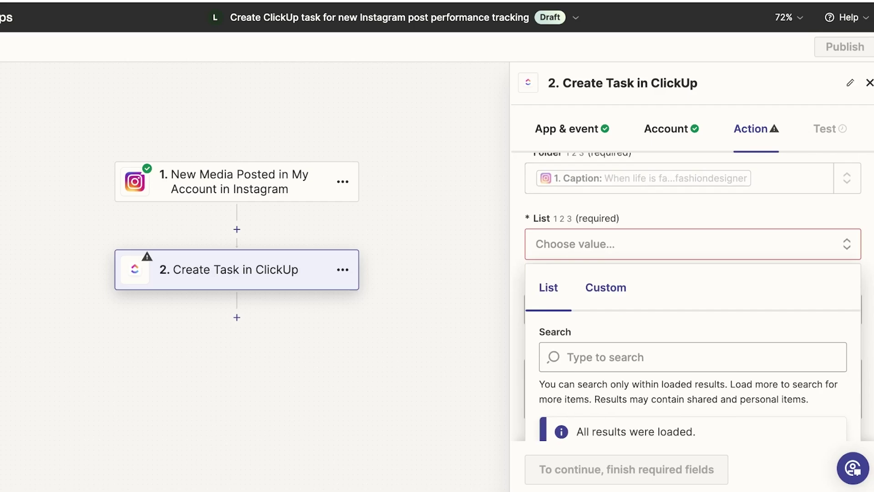
click(692, 244)
click(605, 287)
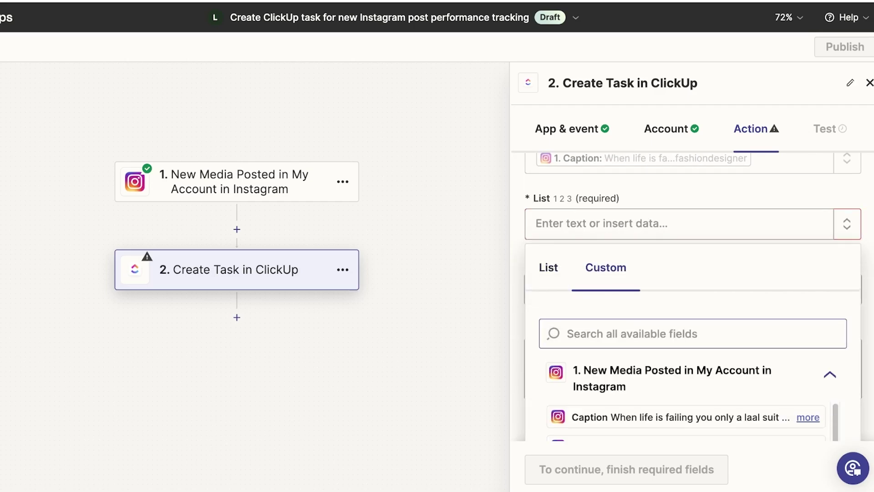
click(815, 405)
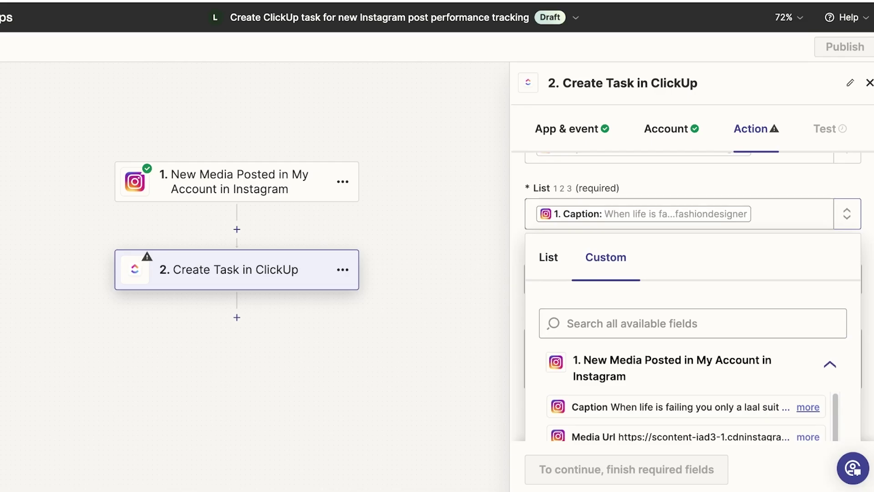
Step: Finish the Create Task action setup, run its test to send a task to ClickUp, and review the data sent
scroll(693, 296, down, 10)
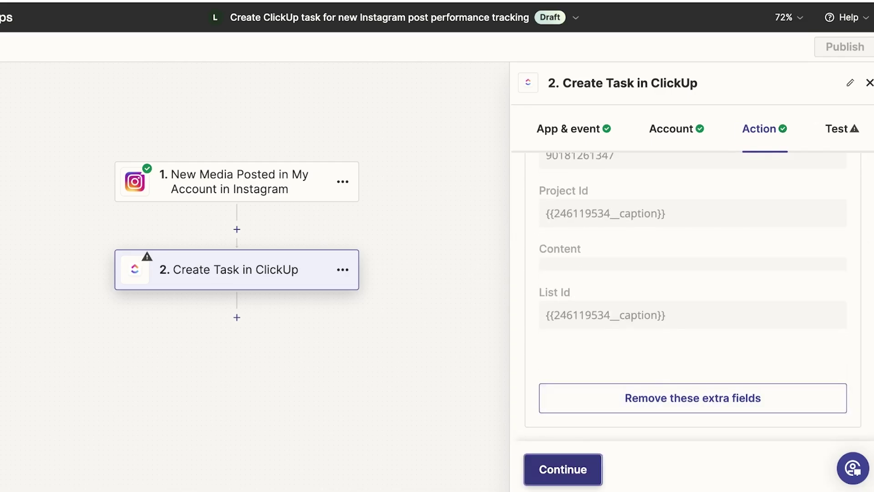
click(563, 470)
click(651, 469)
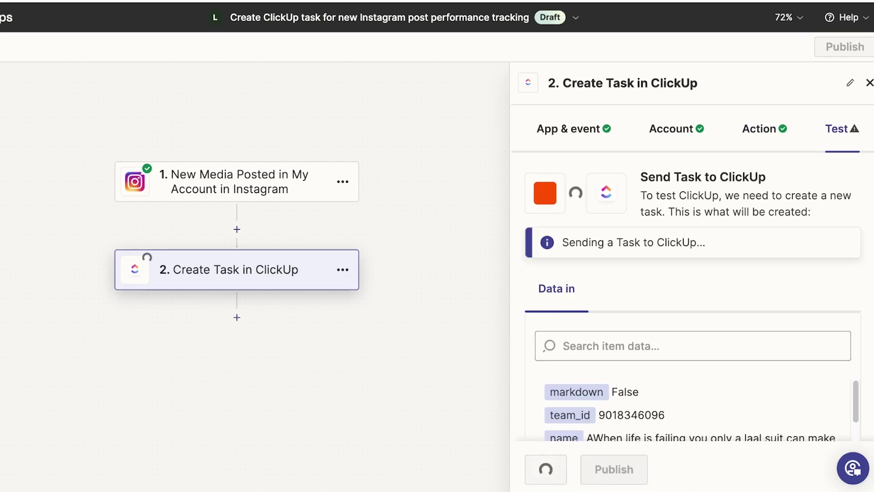
scroll(692, 296, down, 5)
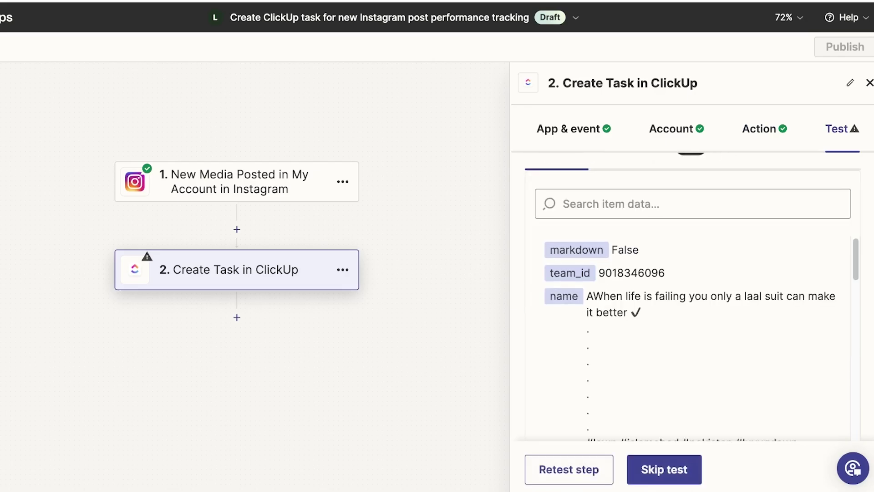